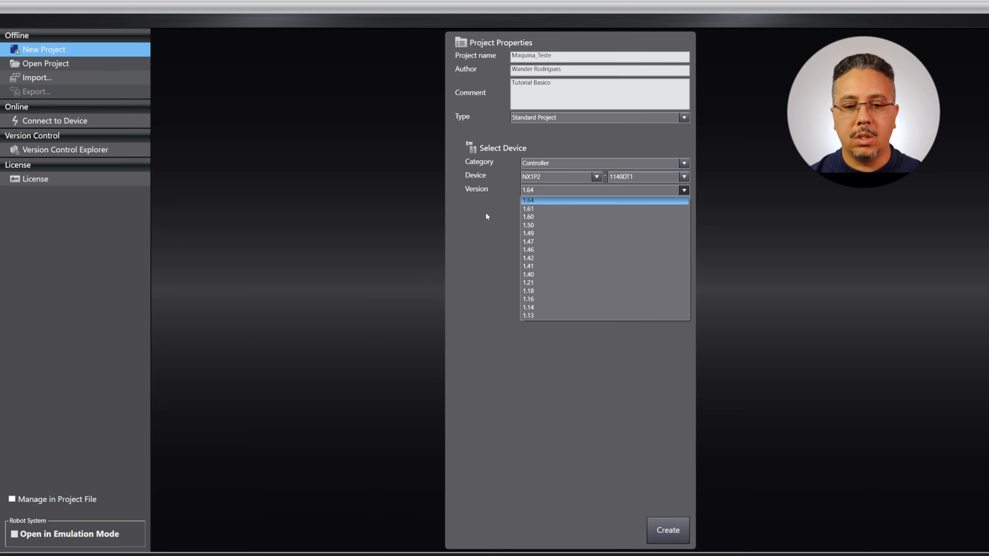
Step: Keep controller version 1.64 and create the Maquina_Teste standard project for the NX1P2-1140DT1
{"action": "left_click", "coordinate": [487, 215]}
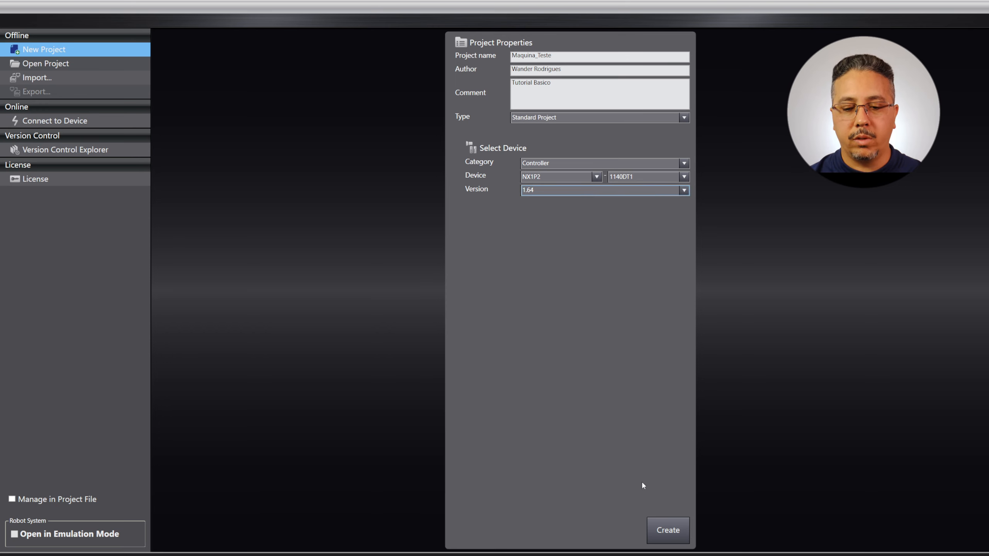
{"action": "left_click", "coordinate": [663, 530]}
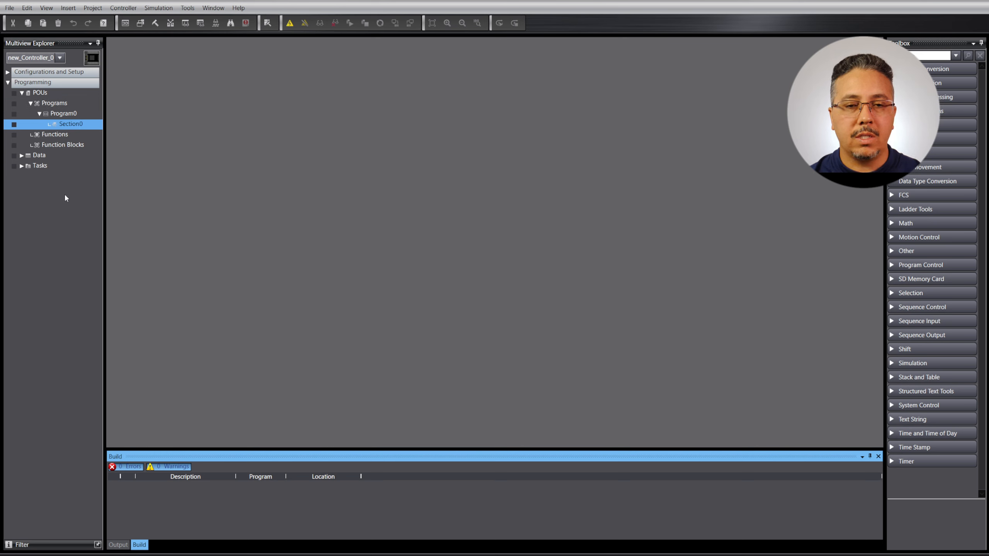
Step: Collapse the Programming branch of the project tree and view the Output and Build message areas
{"action": "left_click", "coordinate": [8, 83]}
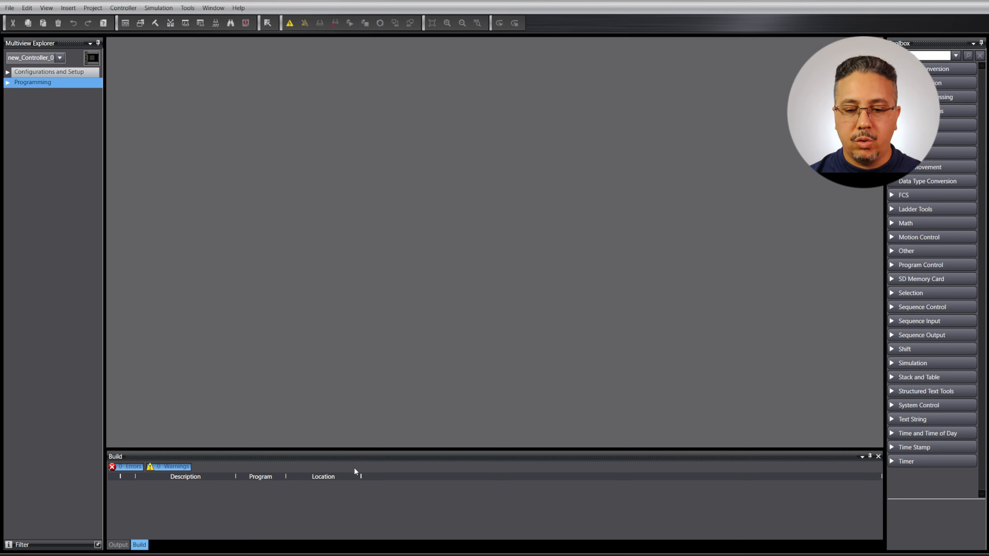
{"action": "left_click", "coordinate": [119, 546]}
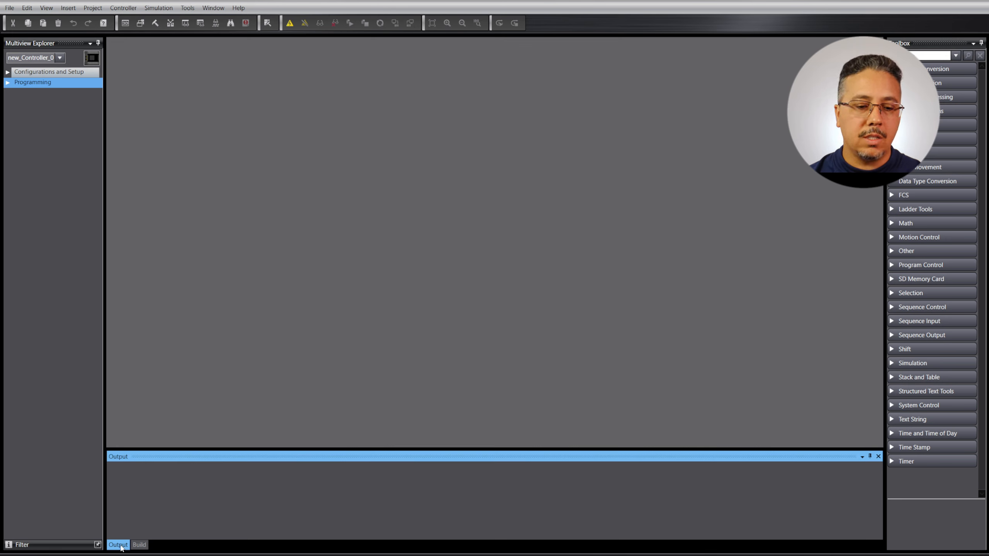
{"action": "left_click", "coordinate": [139, 545]}
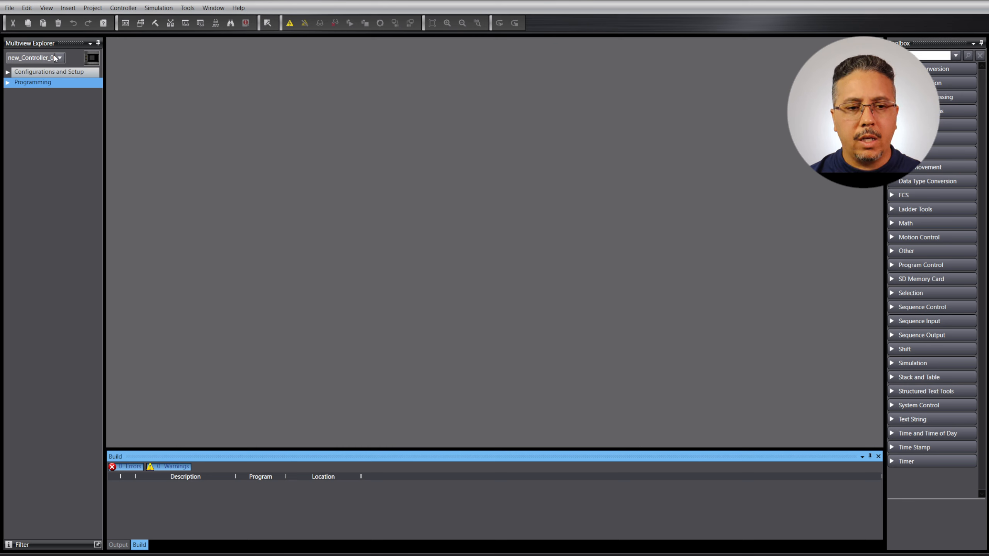
Step: Rename the controller device as CLP_Maq001
{"action": "mouse_move", "coordinate": [94, 58]}
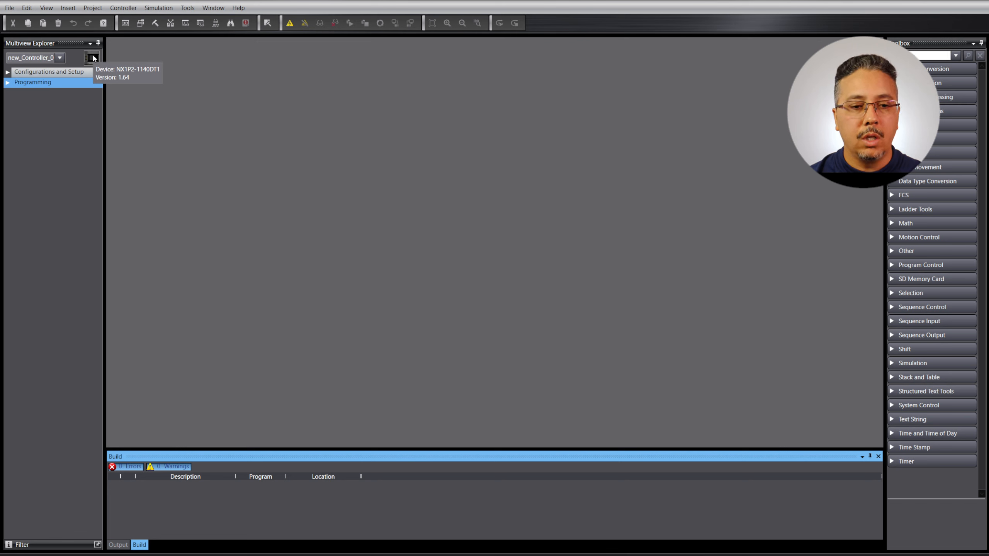
{"action": "left_click", "coordinate": [93, 58]}
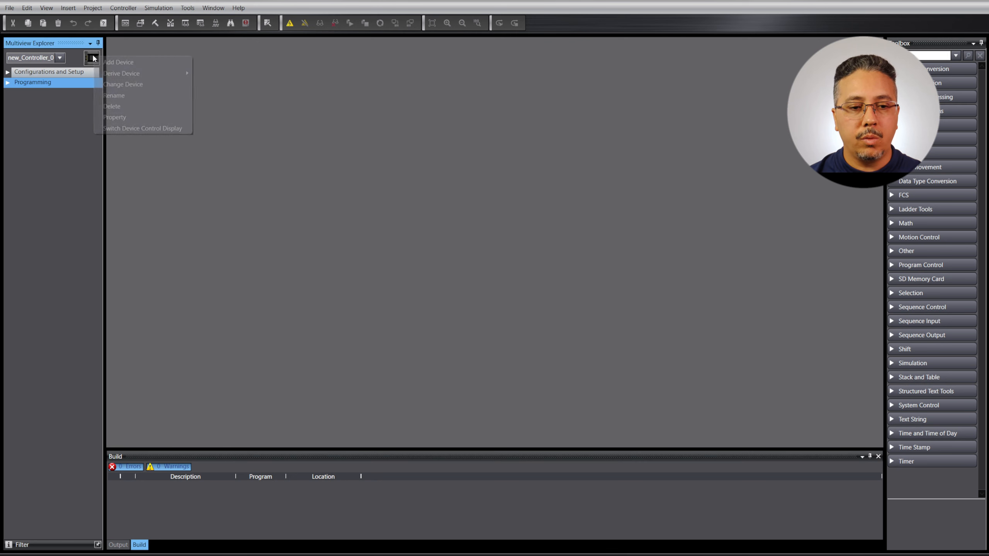
{"action": "left_click", "coordinate": [121, 96]}
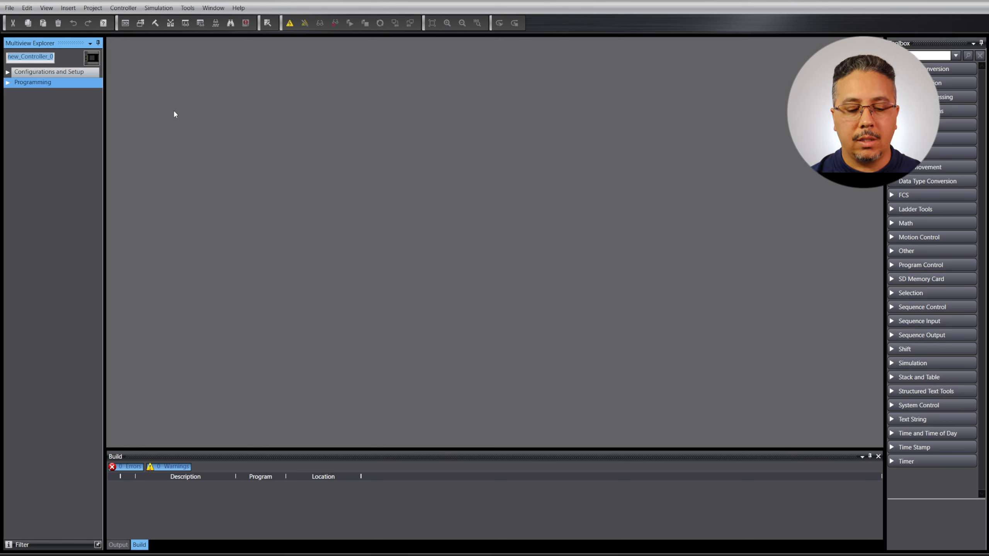
{"action": "type", "text": "CLP"}
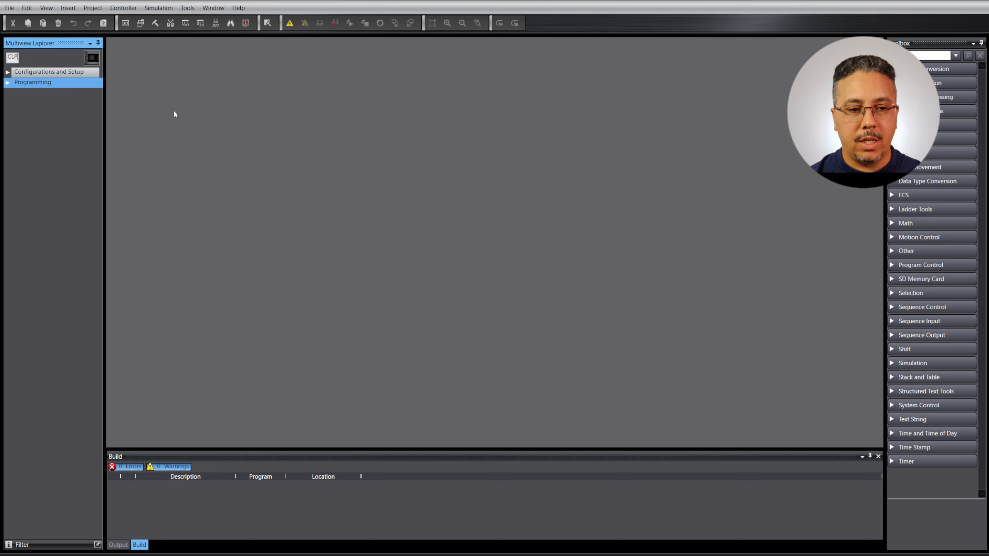
{"action": "type", "text": "_"}
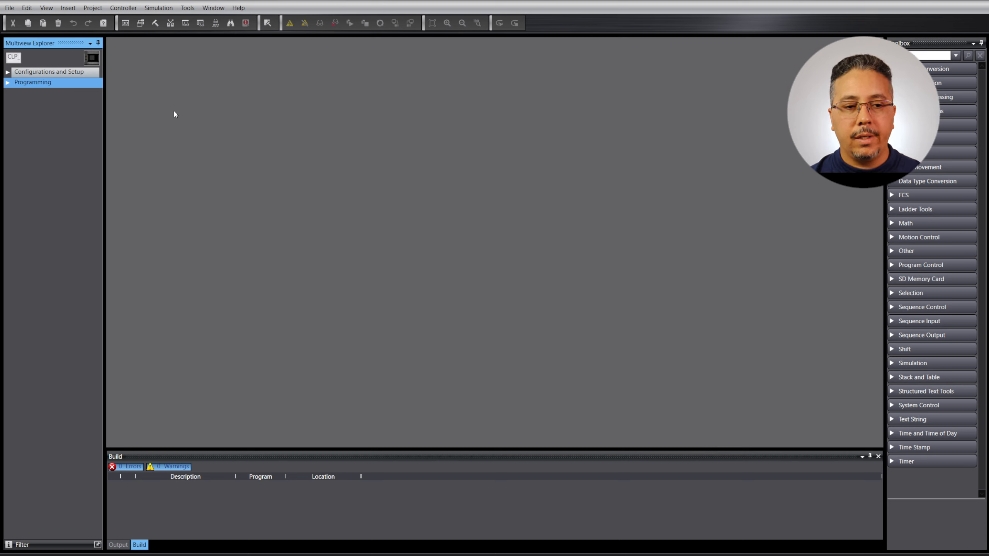
{"action": "type", "text": "Maq001"}
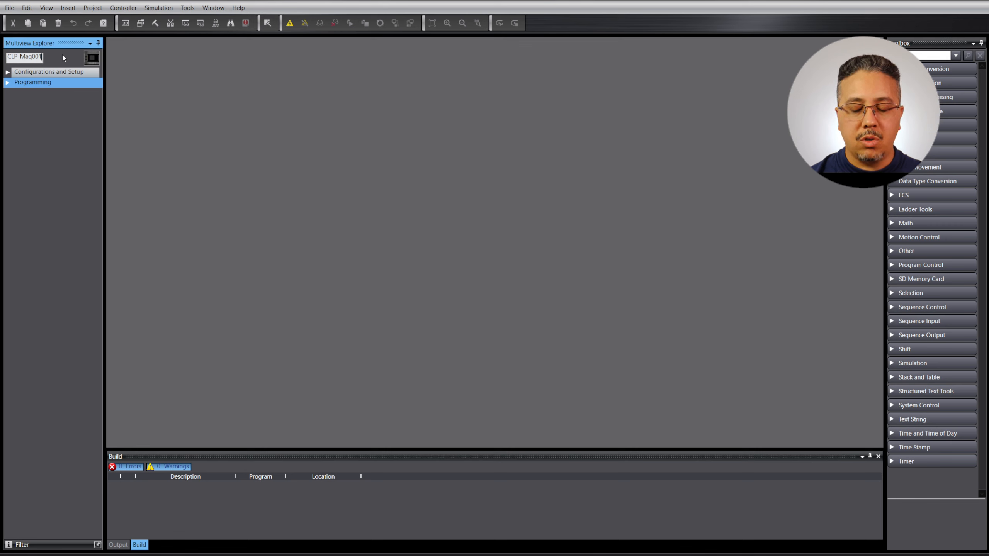
{"action": "key", "text": "Return"}
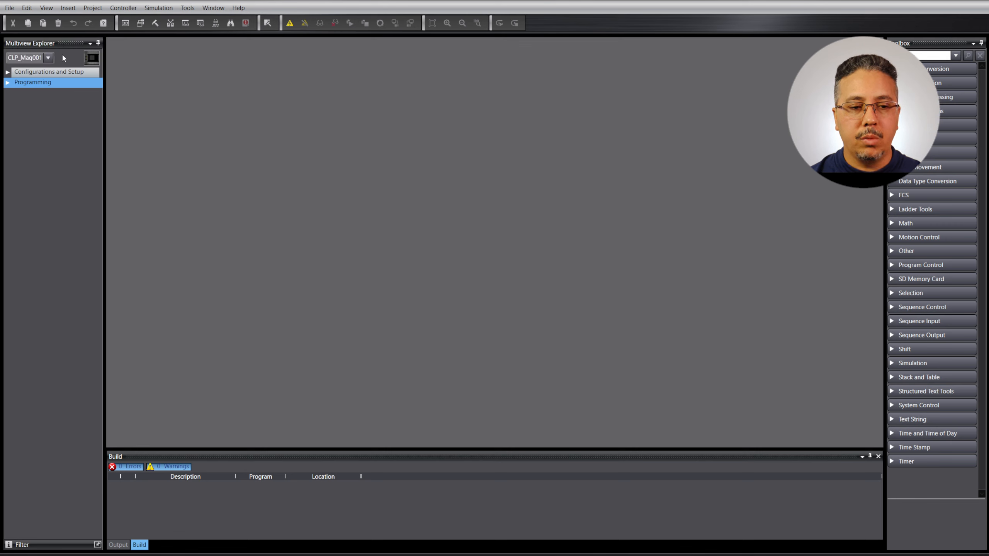
Step: Expand Configurations and Setup and open the EtherCAT network configuration
{"action": "left_click", "coordinate": [7, 73]}
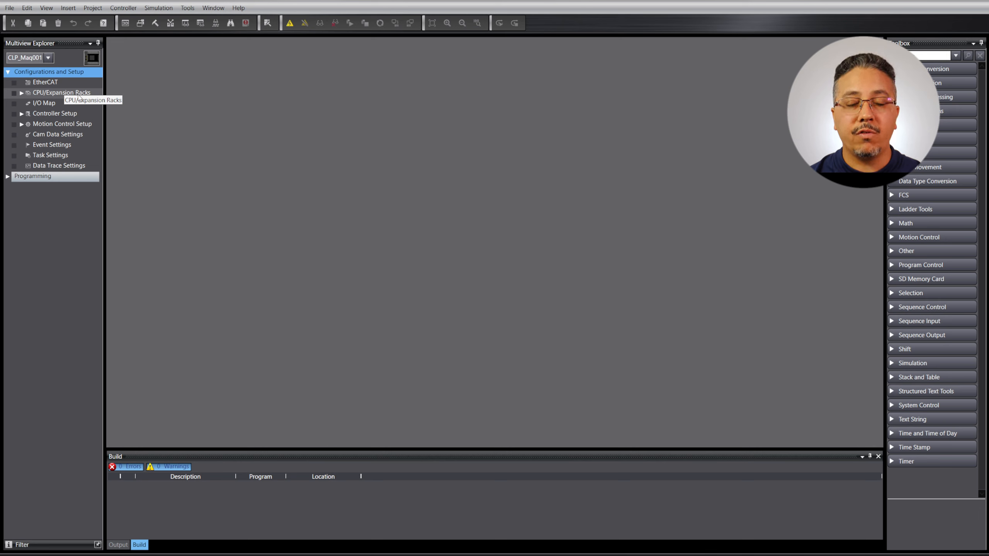
{"action": "left_click", "coordinate": [60, 84]}
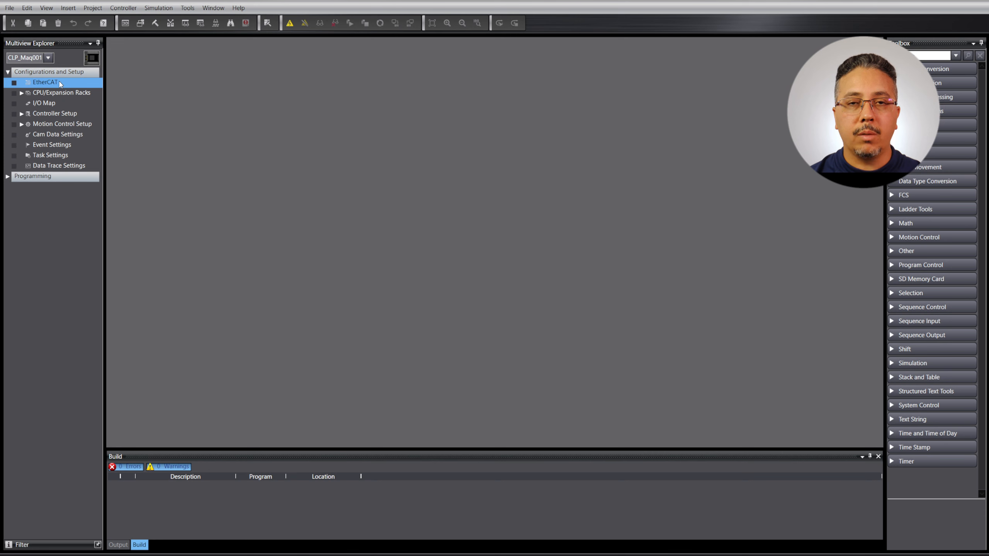
{"action": "double_click", "coordinate": [59, 82]}
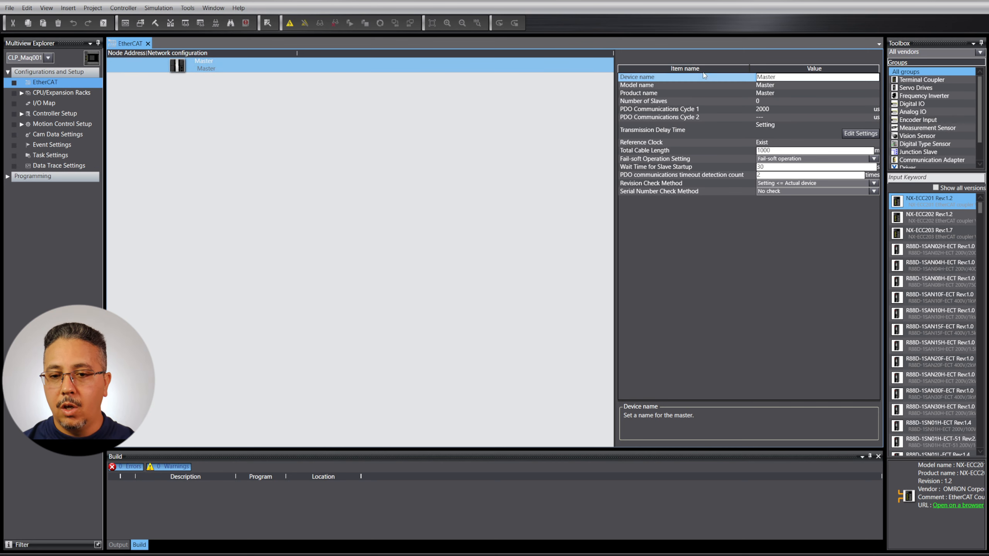
Step: Examine the EtherCAT master's device name, PDO Communications Cycle 1 setting and available commands
{"action": "left_click", "coordinate": [785, 77]}
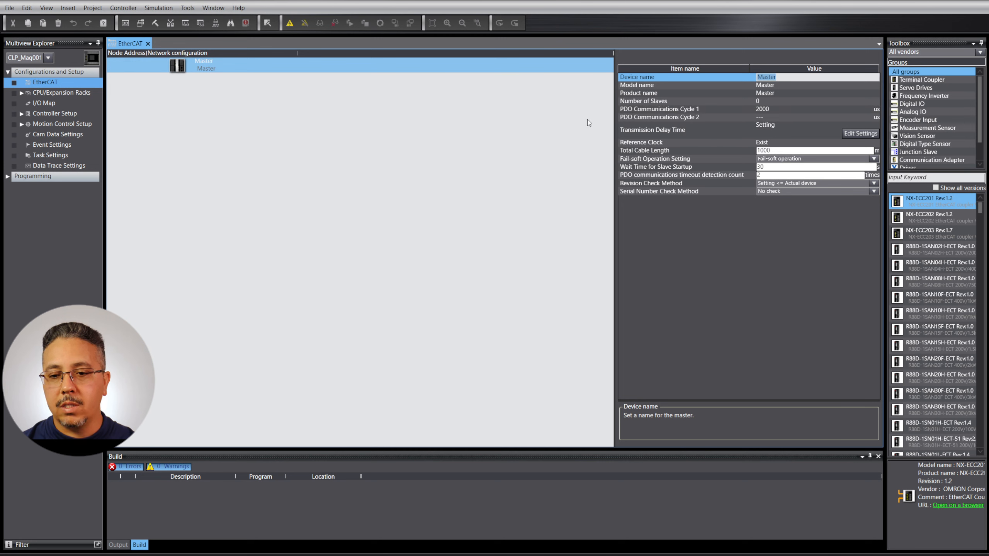
{"action": "left_click", "coordinate": [696, 110]}
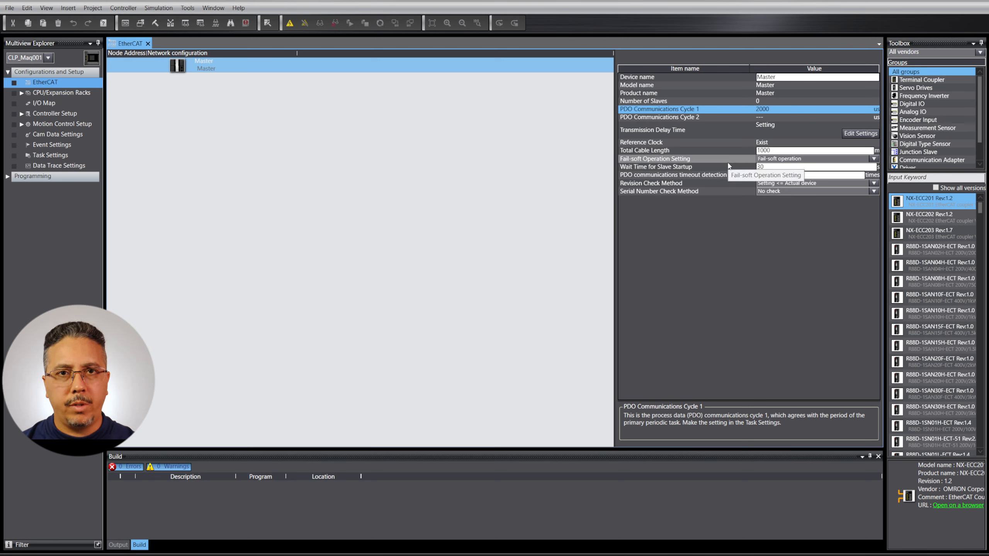
{"action": "right_click", "coordinate": [217, 71]}
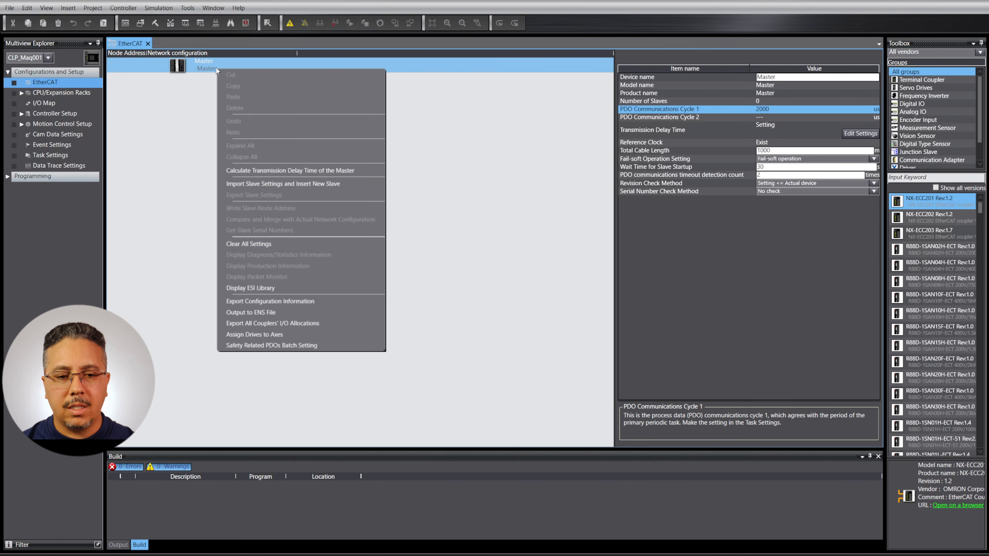
{"action": "left_click", "coordinate": [484, 141]}
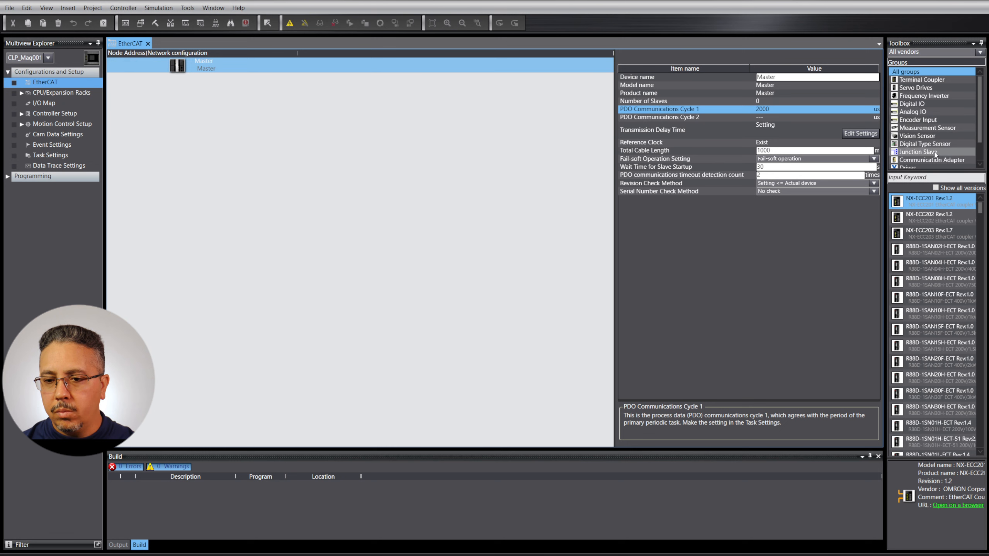
Step: Browse the EtherCAT device groups, checking the models under Drives, Servo Drives, Power regenerative devices and Communication Adapter
{"action": "scroll", "coordinate": [980, 150], "scroll_direction": "down", "scroll_amount": 1}
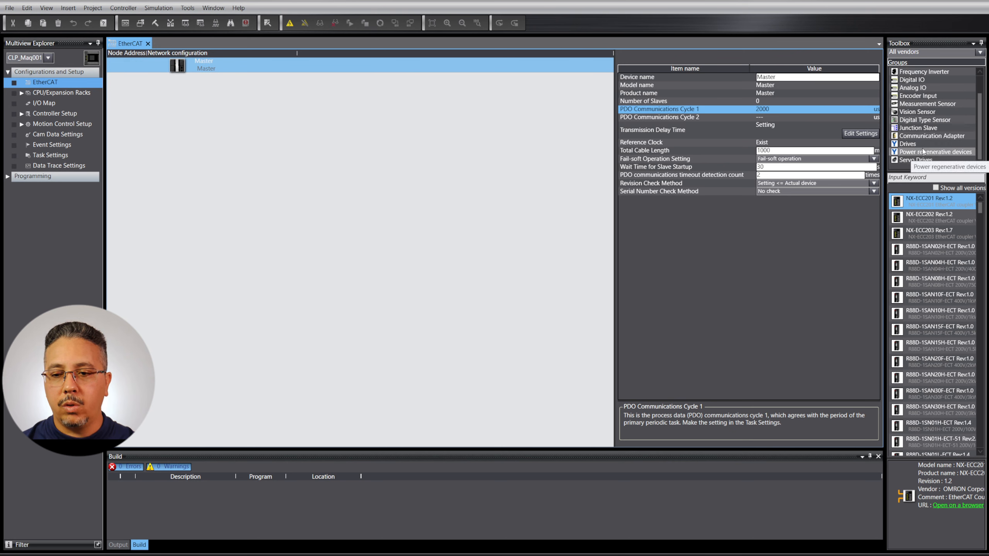
{"action": "left_click", "coordinate": [923, 147]}
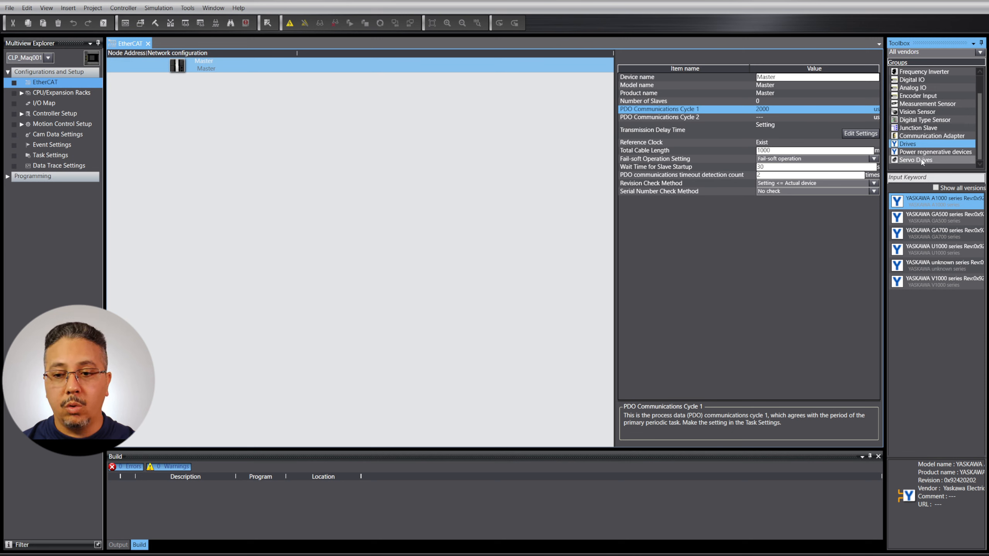
{"action": "left_click", "coordinate": [921, 160]}
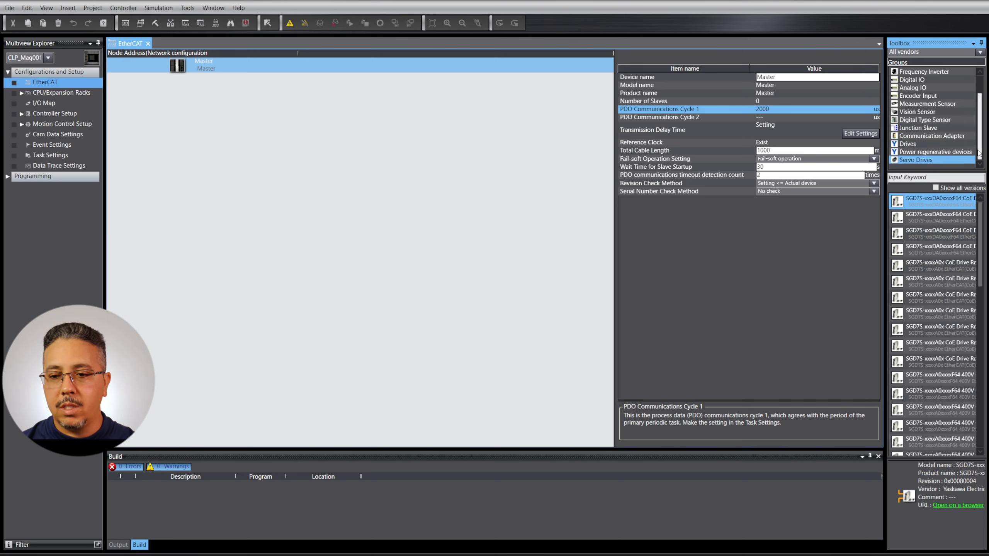
{"action": "mouse_move", "coordinate": [980, 207]}
{"action": "left_mouse_down"}
{"action": "mouse_move", "coordinate": [982, 238]}
{"action": "mouse_move", "coordinate": [983, 222]}
{"action": "left_mouse_up"}
{"action": "left_click", "coordinate": [952, 267]}
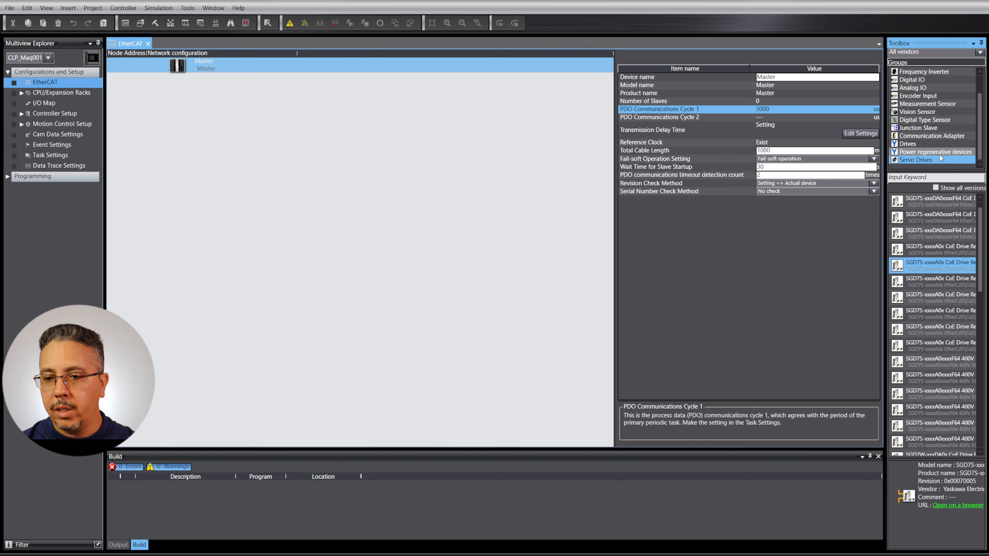
{"action": "left_click", "coordinate": [933, 144]}
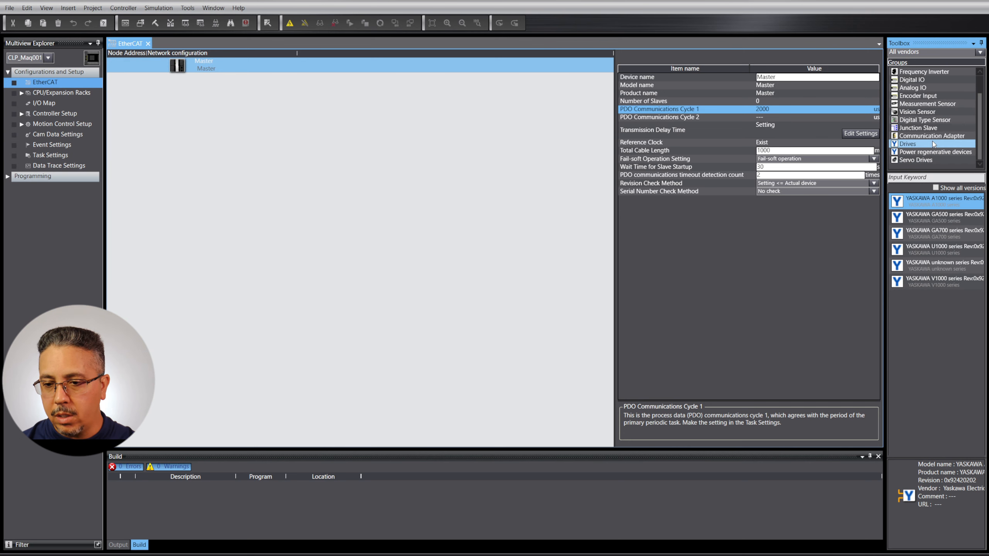
{"action": "left_click", "coordinate": [928, 152]}
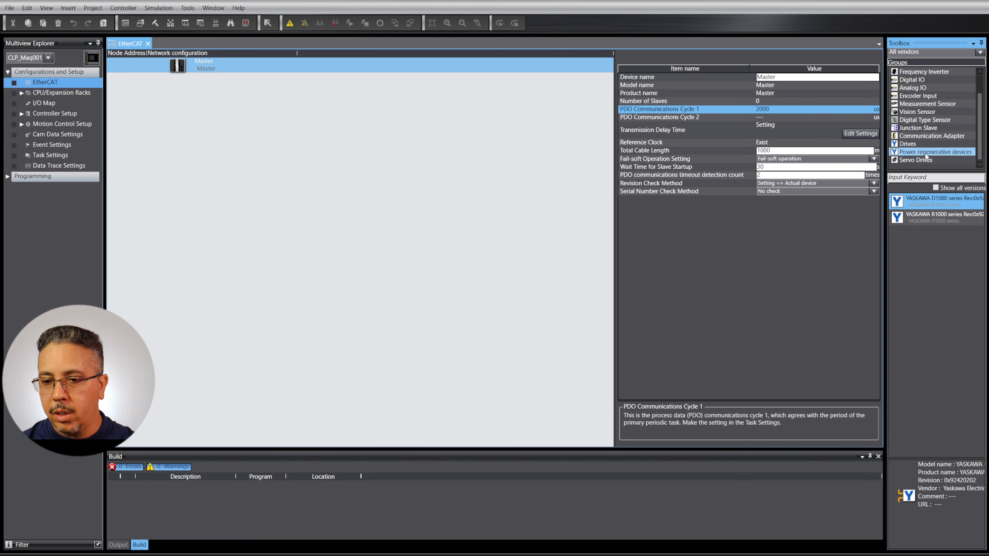
{"action": "left_click", "coordinate": [924, 137]}
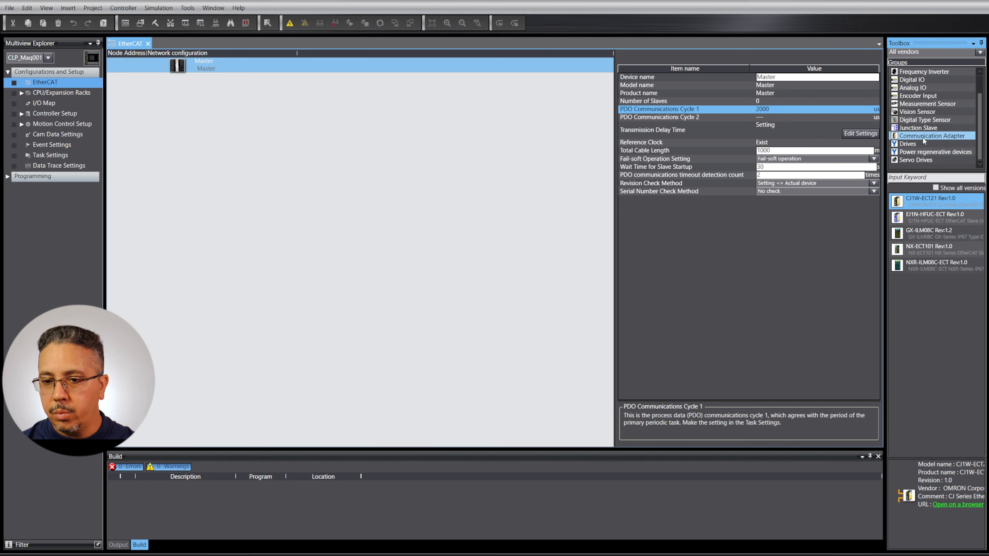
{"action": "scroll", "coordinate": [925, 140], "scroll_direction": "up", "scroll_amount": 1}
Step: Add the R88D-1SAN02H-ECT Rev:1.0 servo drive as a slave under the EtherCAT master
{"action": "left_click", "coordinate": [931, 89]}
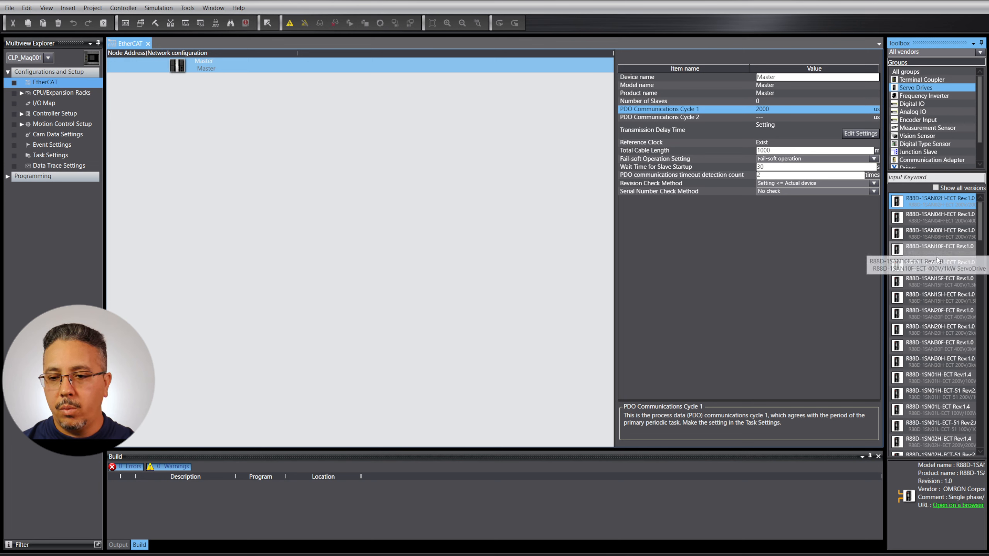
{"action": "double_click", "coordinate": [939, 206]}
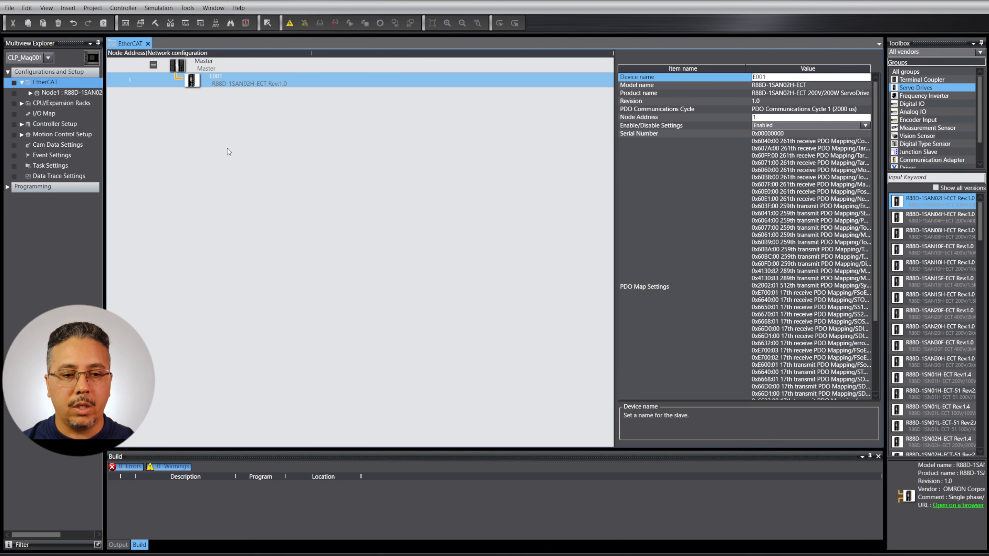
{"action": "left_click", "coordinate": [226, 66]}
{"action": "left_click", "coordinate": [228, 81]}
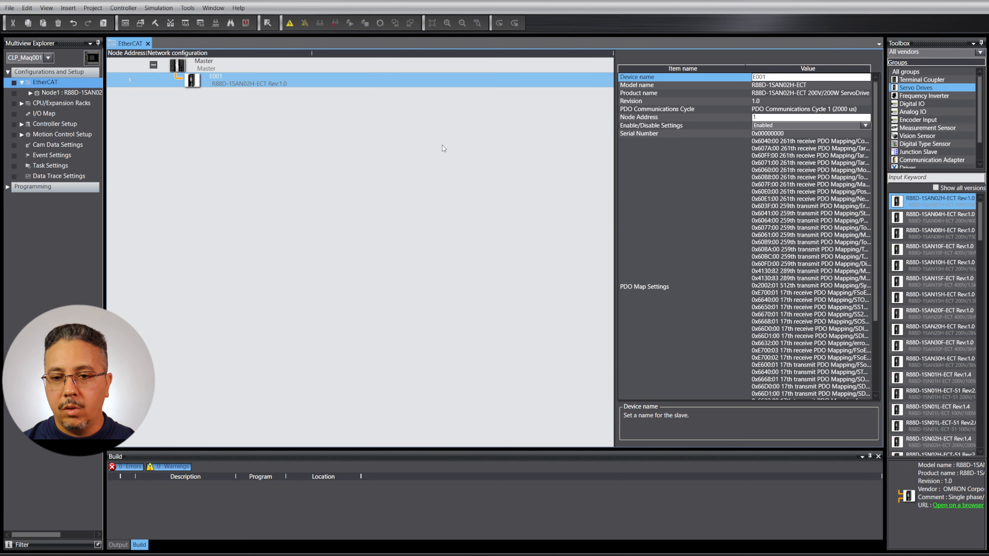
Step: Set the servo drive slave's device name to Tracionador
{"action": "left_click", "coordinate": [776, 77]}
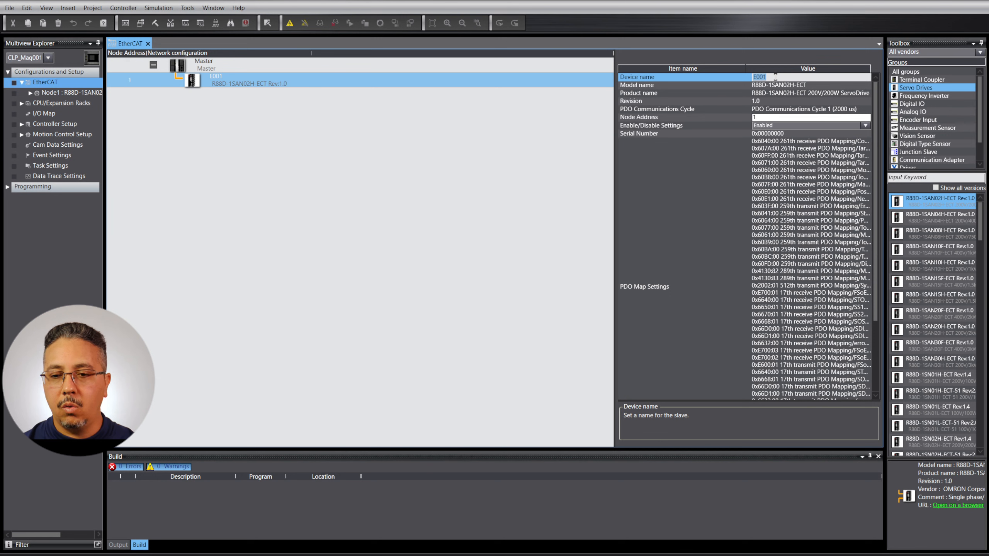
{"action": "type", "text": "Tracionador"}
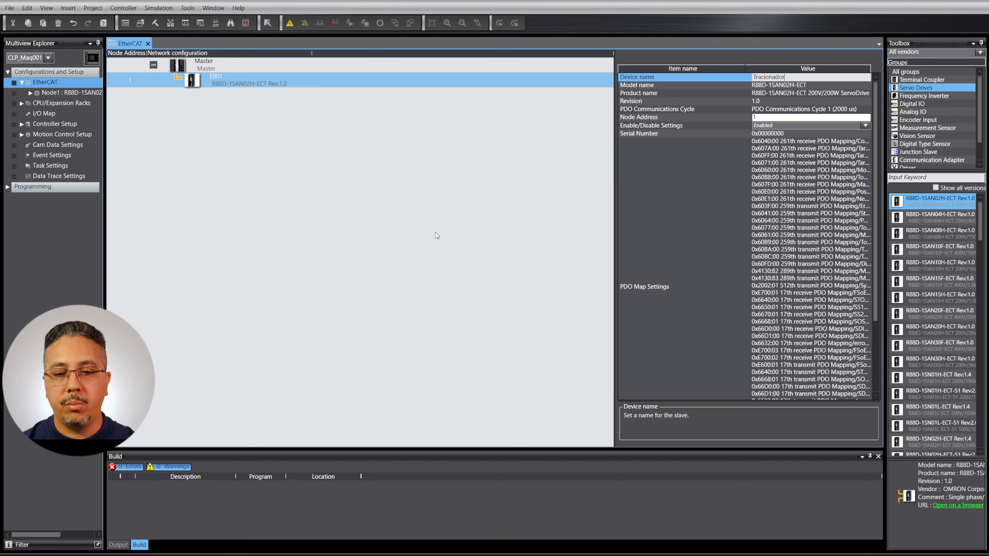
{"action": "left_click", "coordinate": [791, 77]}
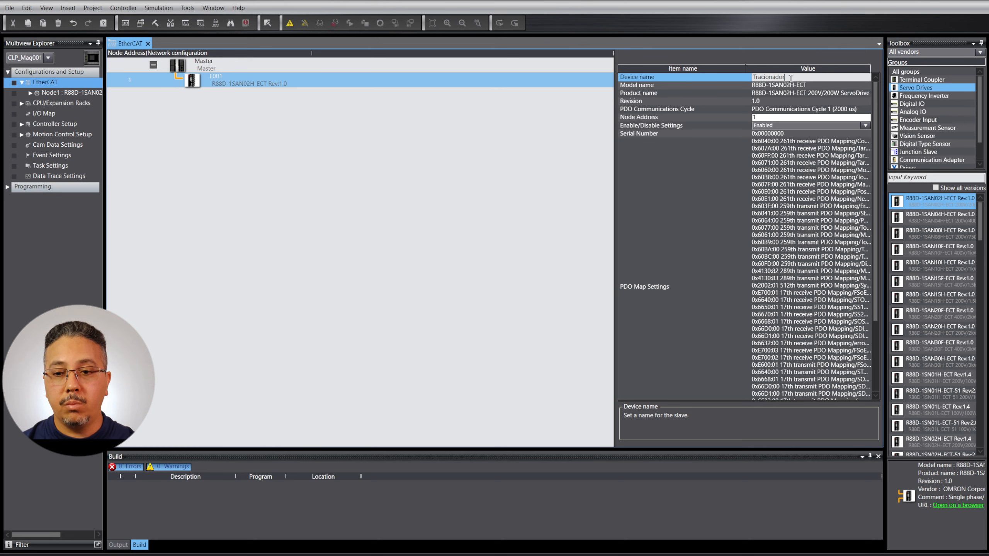
{"action": "key", "text": "Return"}
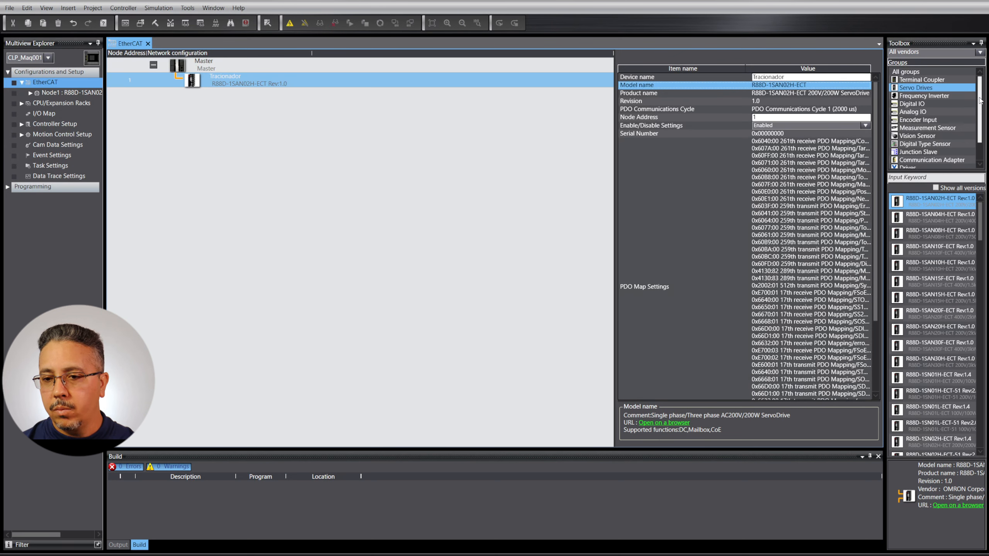
Step: Add the 3G3AX-MX2-ECT Rev:1.1 frequency inverter as a second slave on the EtherCAT network
{"action": "left_click", "coordinate": [934, 98]}
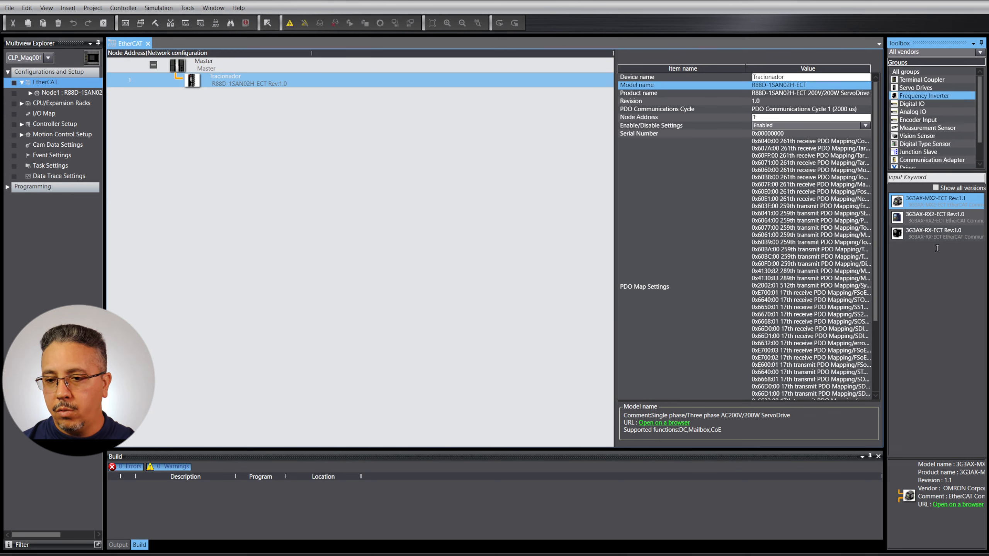
{"action": "double_click", "coordinate": [932, 200]}
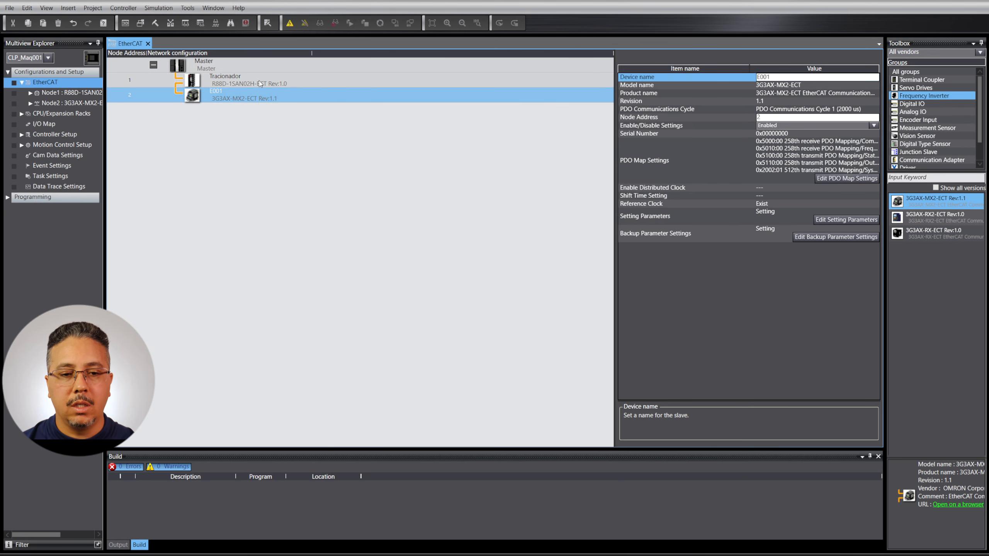
Step: Set the 3G3AX-MX2-ECT frequency inverter's device name to Desbobinador
{"action": "left_click", "coordinate": [778, 77]}
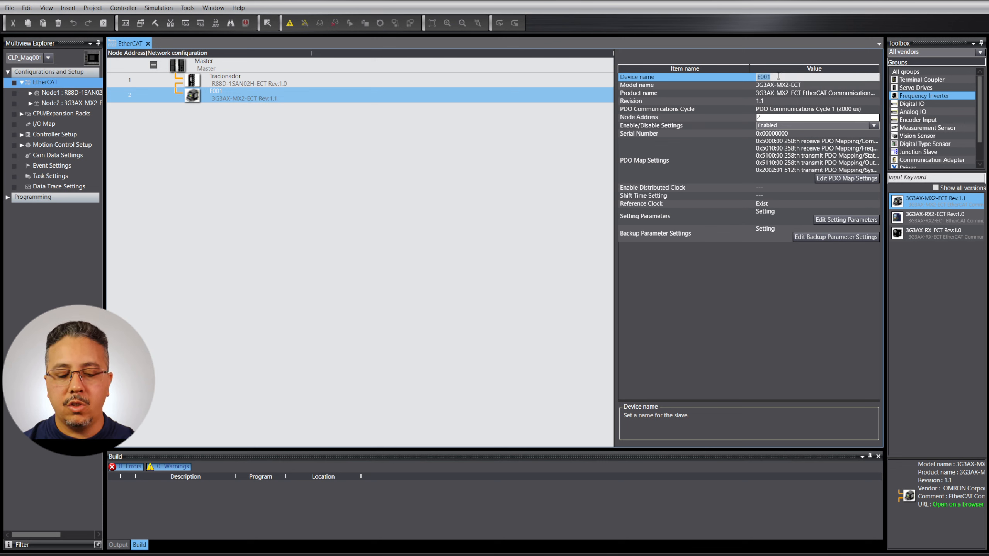
{"action": "type", "text": "Desbobin"}
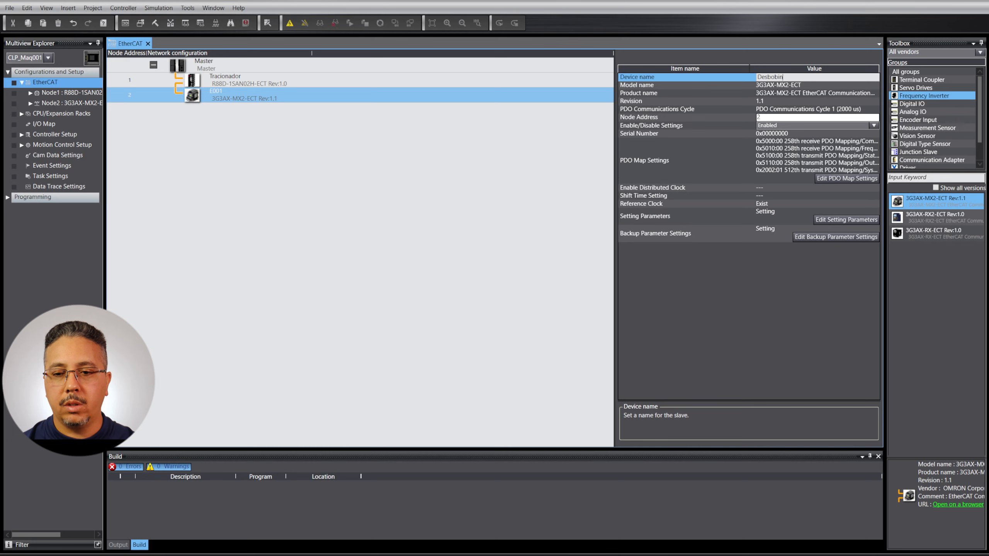
{"action": "type", "text": "ador"}
{"action": "key", "text": "Return"}
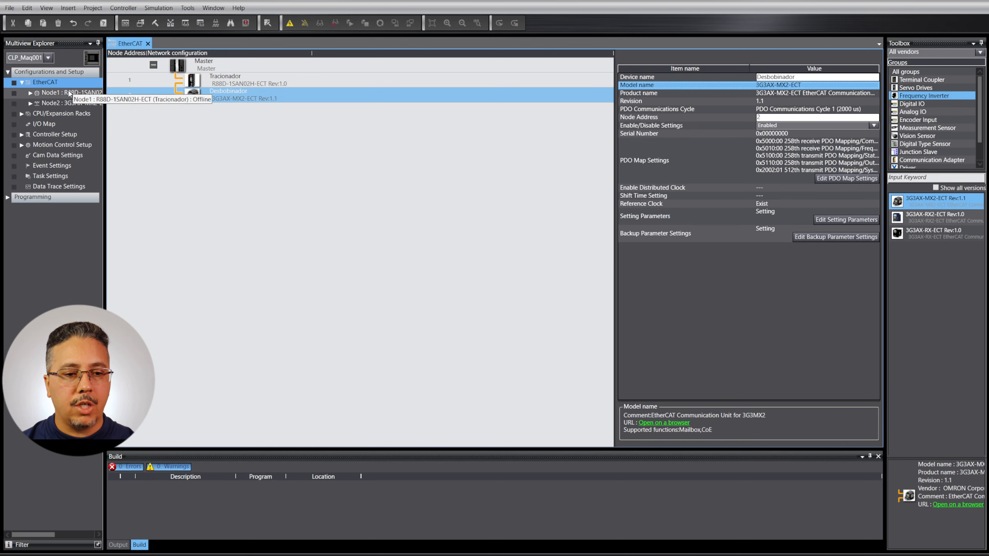
Step: Widen the project tree so the full names of both EtherCAT nodes can be read
{"action": "left_click_drag", "start_coordinate": [105, 116], "coordinate": [134, 115]}
{"action": "left_click", "coordinate": [82, 93]}
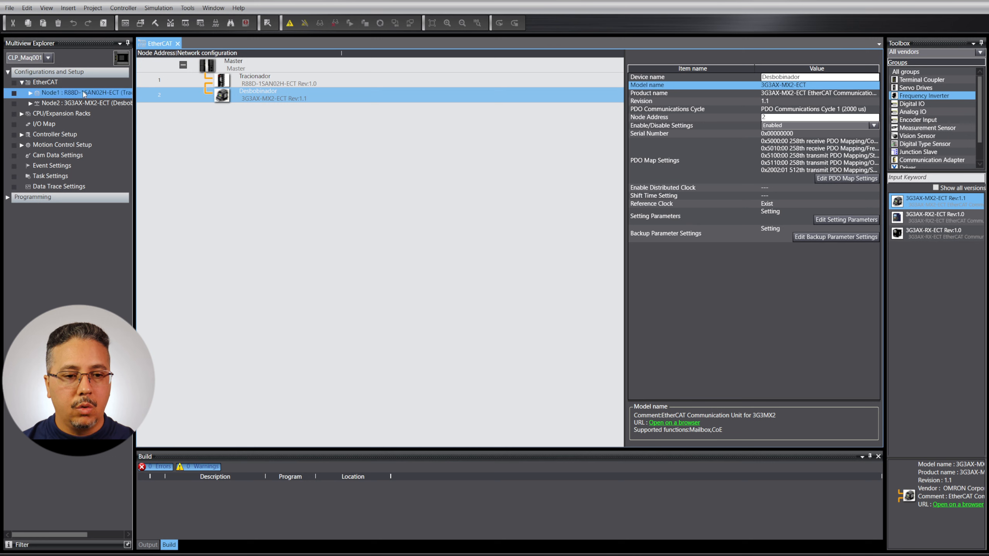
{"action": "left_click", "coordinate": [81, 104]}
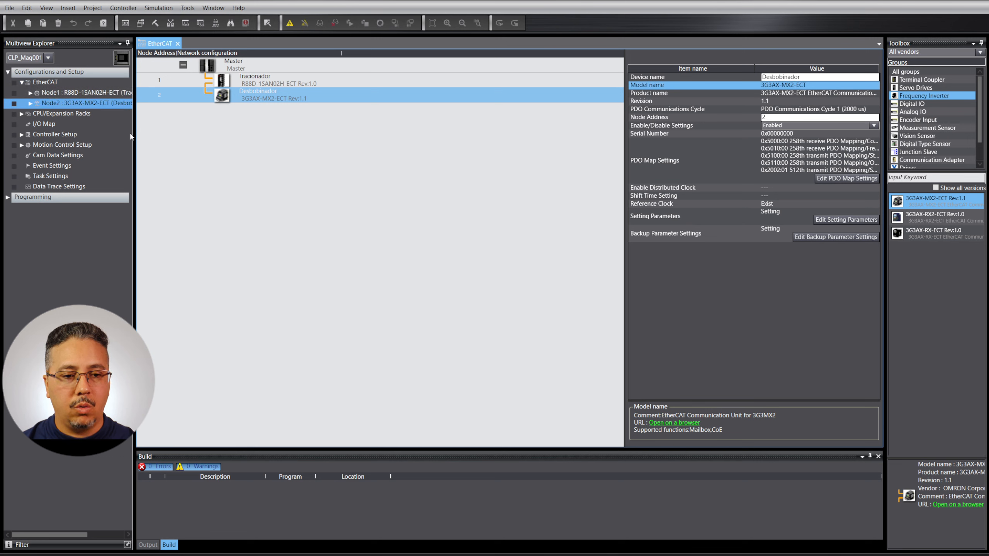
{"action": "left_click_drag", "start_coordinate": [134, 134], "coordinate": [199, 145]}
{"action": "left_click", "coordinate": [142, 96]}
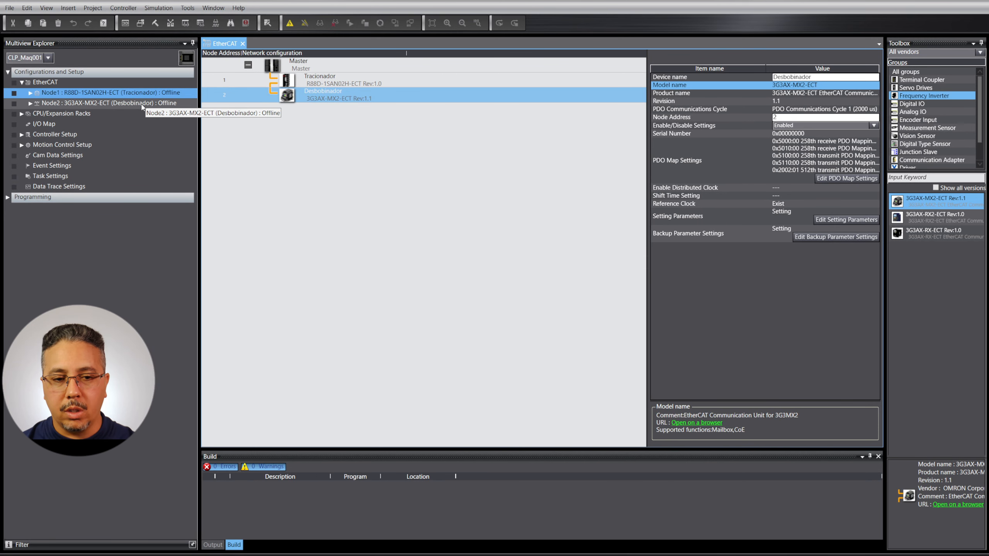
{"action": "left_click", "coordinate": [142, 103]}
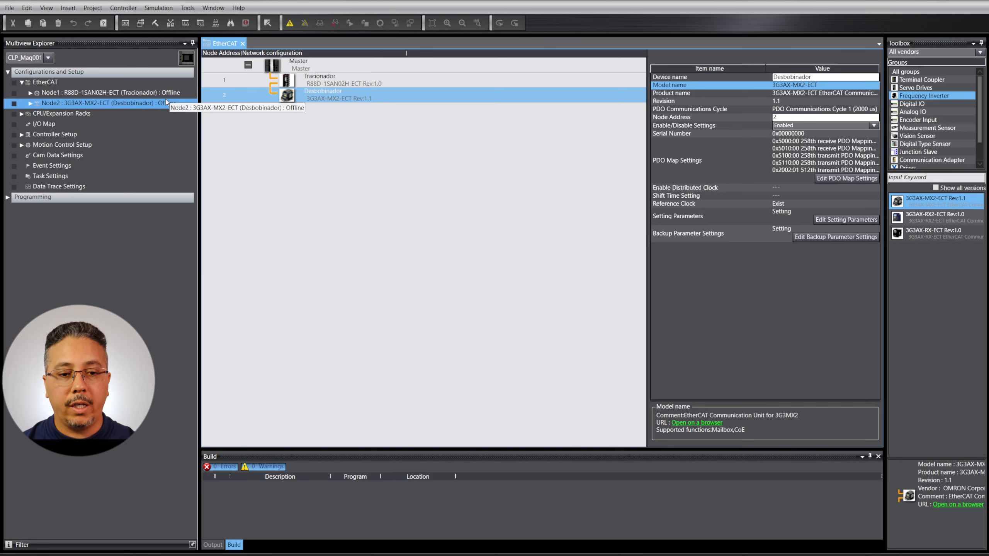
{"action": "right_click", "coordinate": [165, 102]}
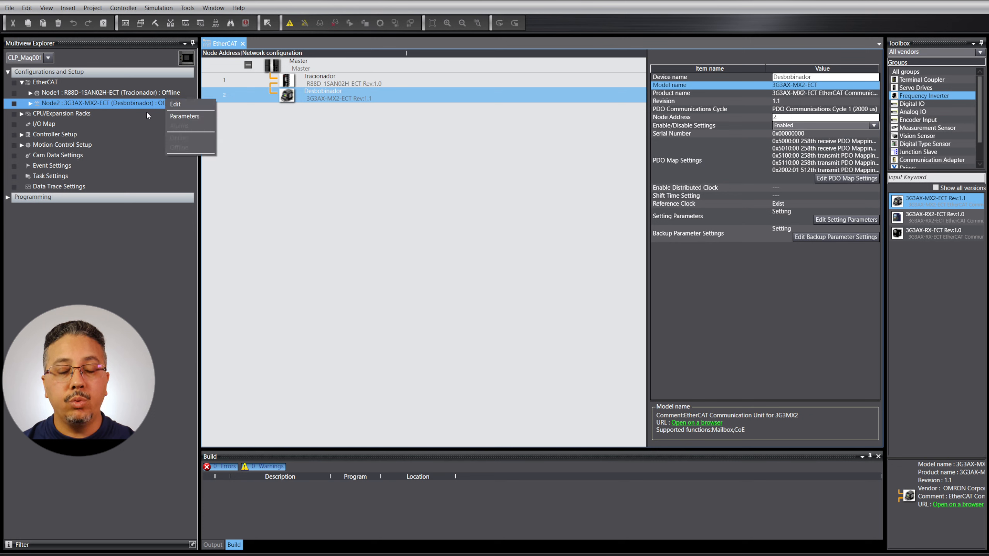
{"action": "left_click", "coordinate": [126, 219]}
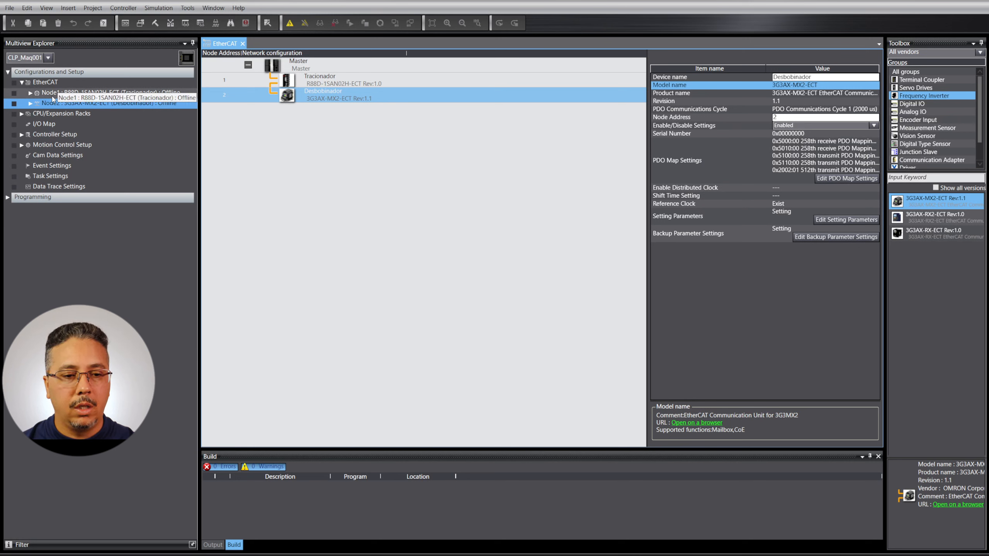
{"action": "left_click", "coordinate": [44, 84]}
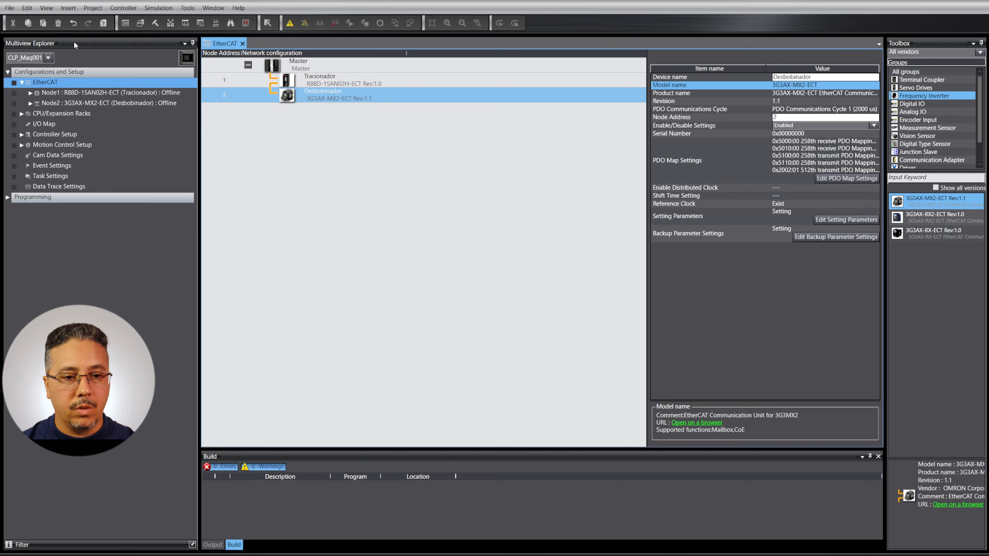
Step: Save the project and open the CPU Rack configuration under CPU/Expansion Racks
{"action": "left_click", "coordinate": [10, 7]}
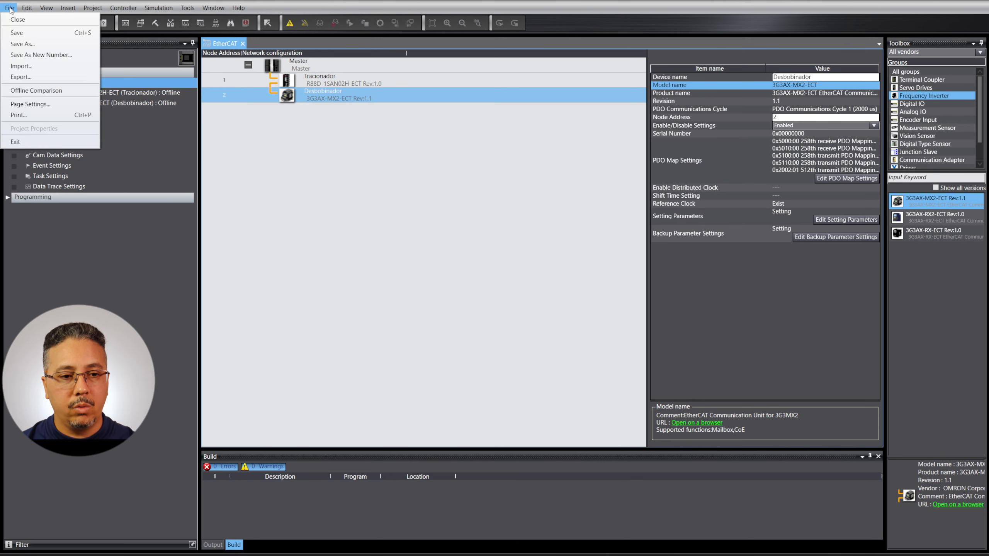
{"action": "left_click", "coordinate": [18, 33]}
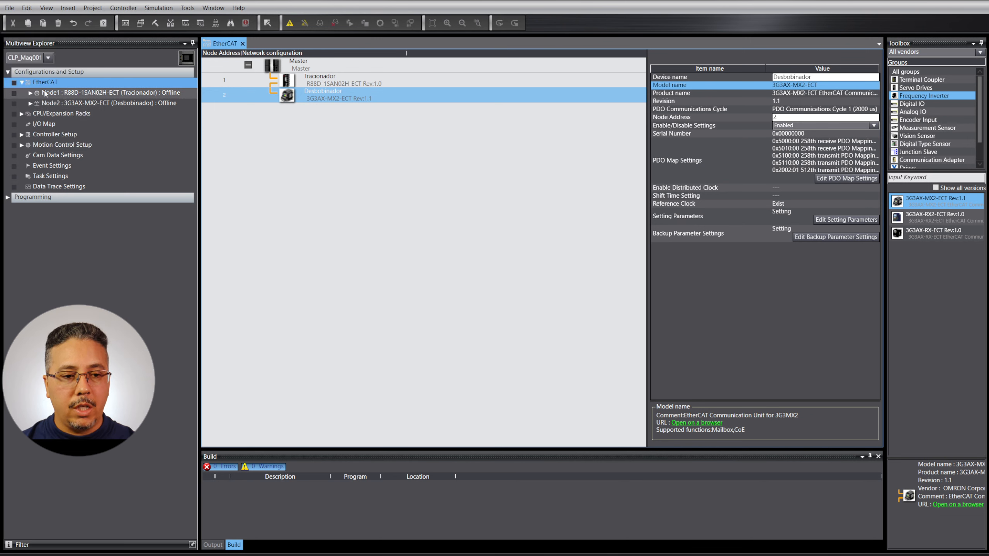
{"action": "left_click", "coordinate": [21, 82]}
{"action": "left_click", "coordinate": [20, 94]}
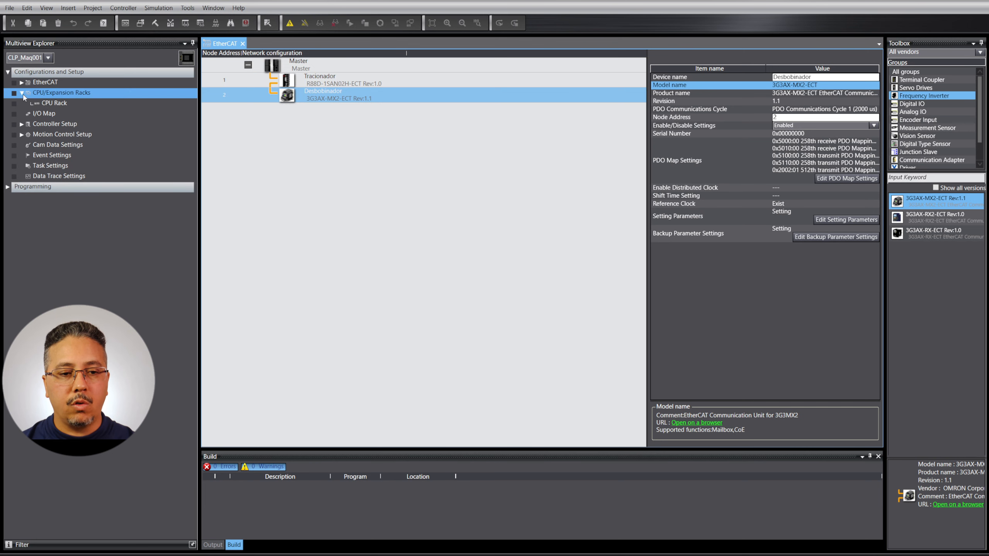
{"action": "double_click", "coordinate": [59, 104]}
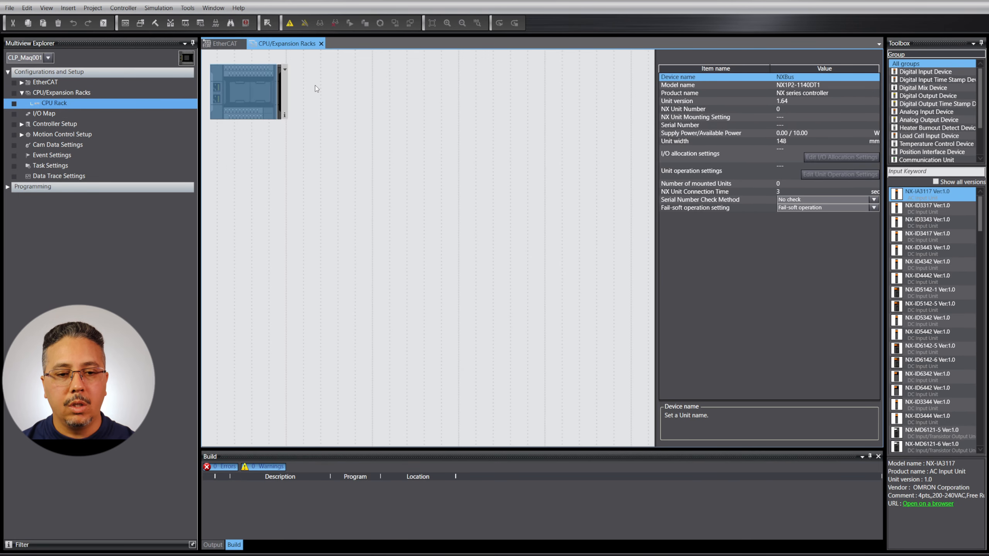
{"action": "left_click", "coordinate": [260, 93]}
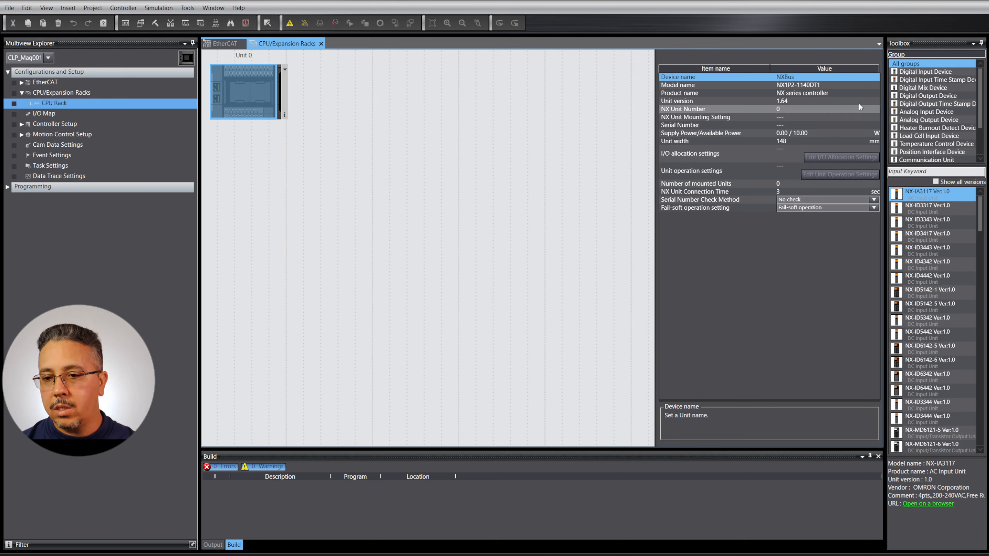
Step: Compare the digital input models and add the NX-ID5442 Ver:1.0 DC input unit to the CPU rack
{"action": "left_click", "coordinate": [947, 74]}
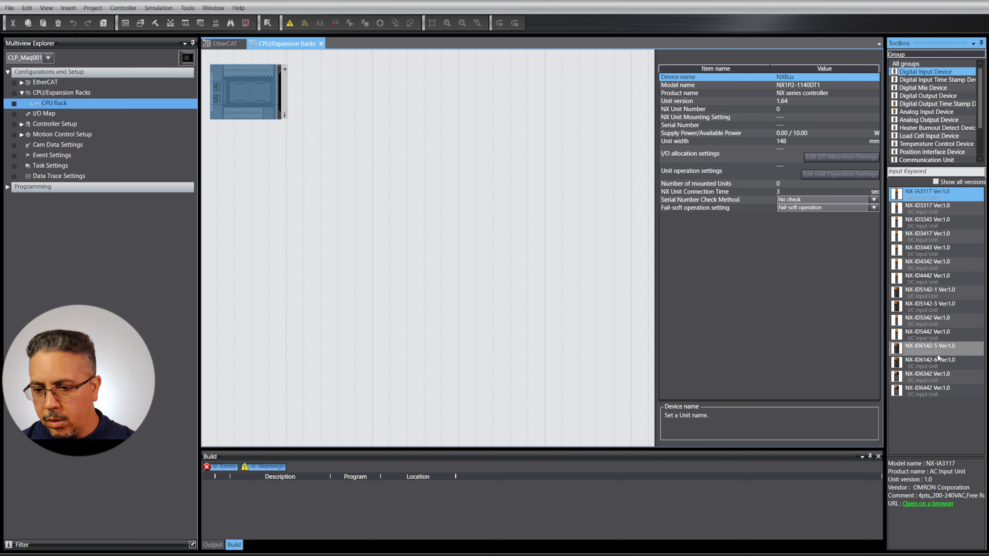
{"action": "left_click", "coordinate": [936, 380]}
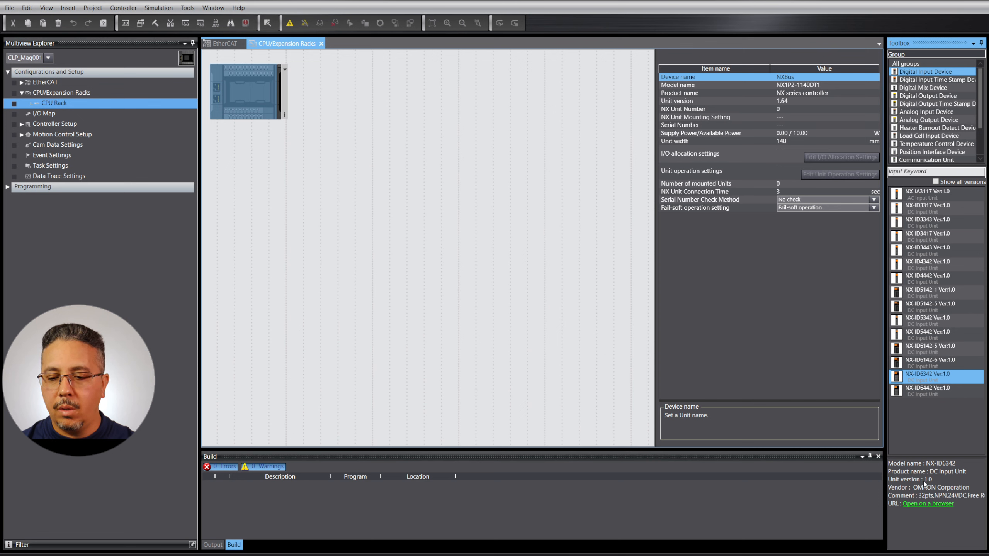
{"action": "left_click", "coordinate": [921, 393]}
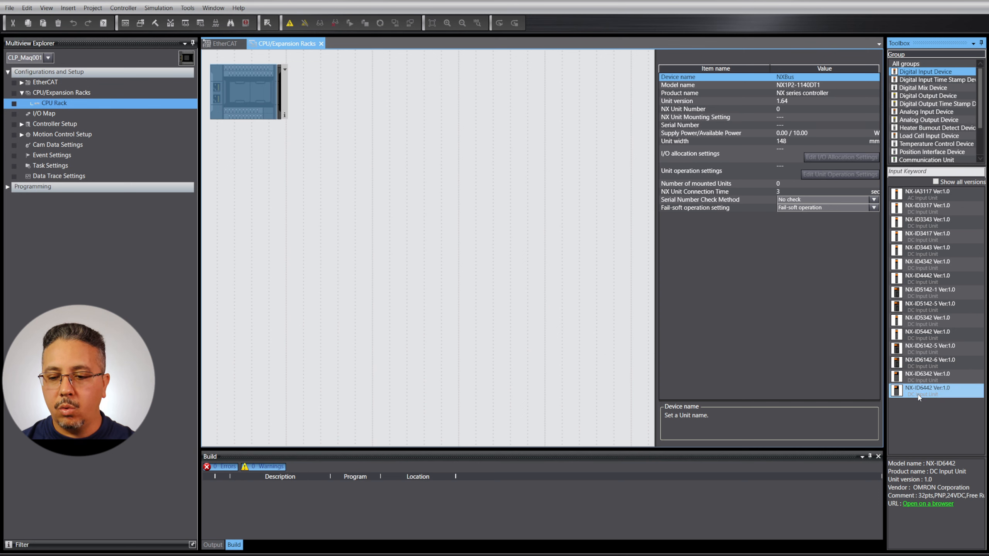
{"action": "left_click", "coordinate": [922, 380]}
{"action": "key", "text": "Up"}
{"action": "key", "text": "Up"}
{"action": "key", "text": "Up"}
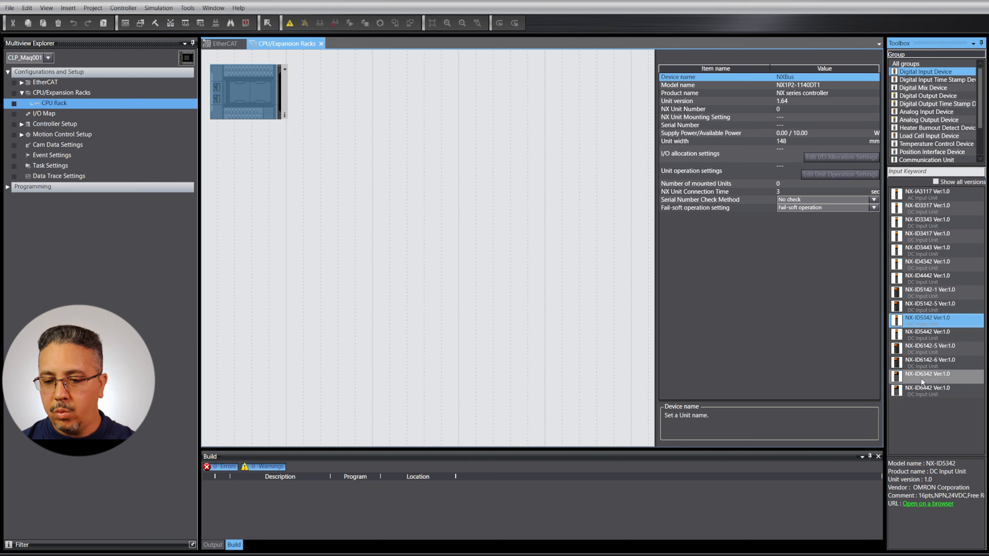
{"action": "double_click", "coordinate": [926, 335]}
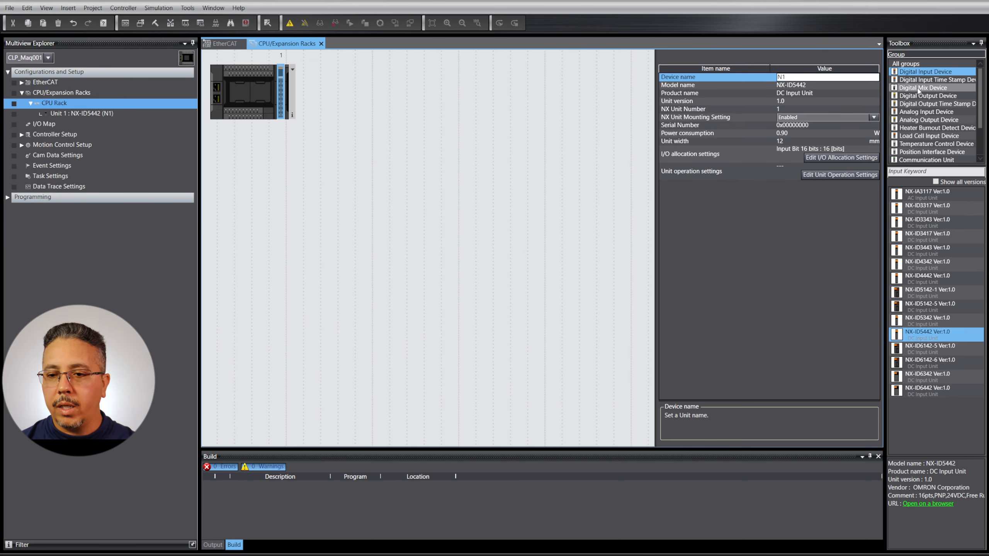
Step: Compare the digital output models and mount the NX-OD5256 Ver:1.0 transistor output unit after the input unit
{"action": "left_click", "coordinate": [941, 98]}
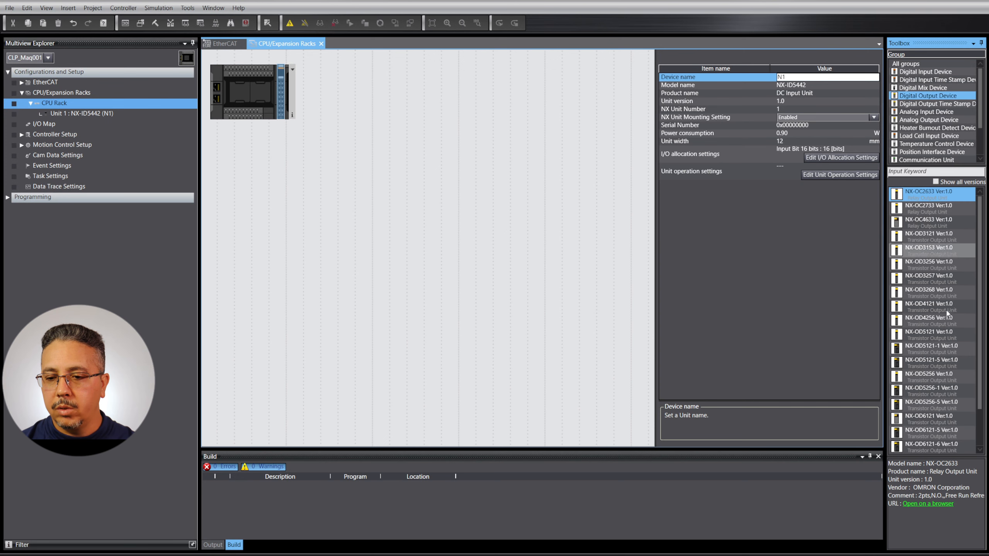
{"action": "left_click", "coordinate": [932, 368]}
{"action": "key", "text": "Down"}
{"action": "key", "text": "Down"}
{"action": "key", "text": "Down"}
{"action": "key", "text": "Down"}
{"action": "key", "text": "Up"}
{"action": "key", "text": "Up"}
{"action": "key", "text": "Down"}
{"action": "key", "text": "Up"}
{"action": "key", "text": "Up"}
{"action": "key", "text": "Down"}
{"action": "key", "text": "Up"}
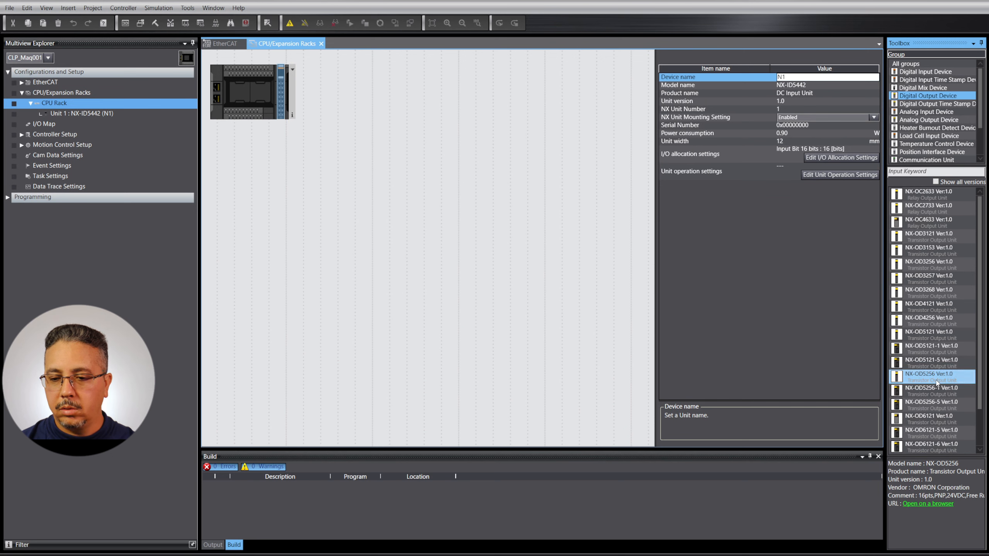
{"action": "left_click_drag", "start_coordinate": [936, 384], "coordinate": [298, 92]}
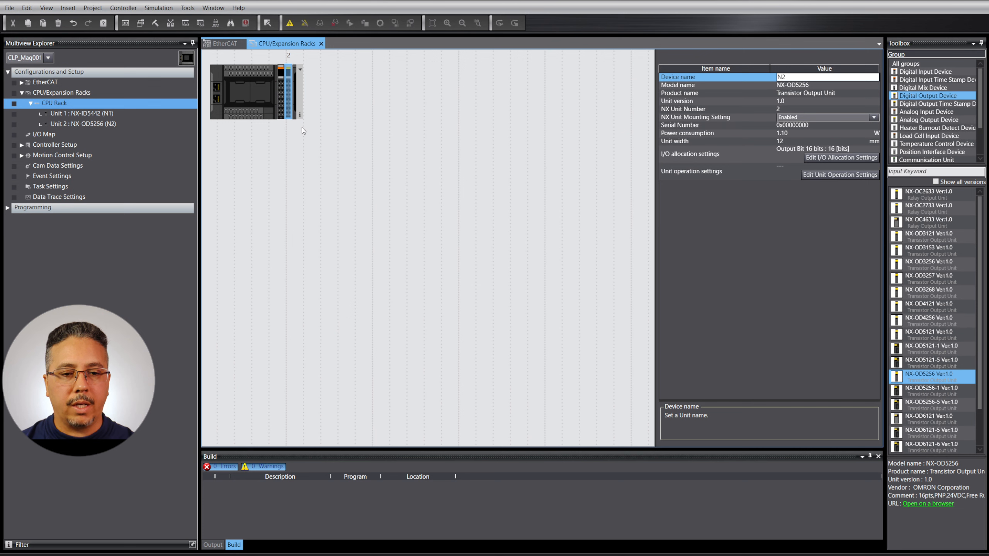
Step: Check the device name settings of the input and output units mounted on the CPU rack
{"action": "left_click", "coordinate": [281, 105]}
{"action": "left_click", "coordinate": [256, 103]}
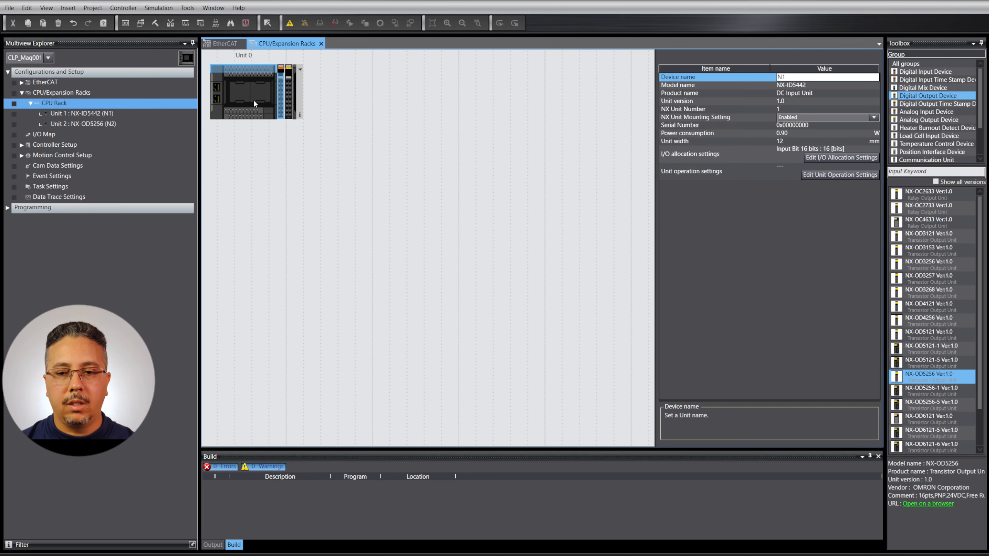
{"action": "left_click", "coordinate": [281, 87]}
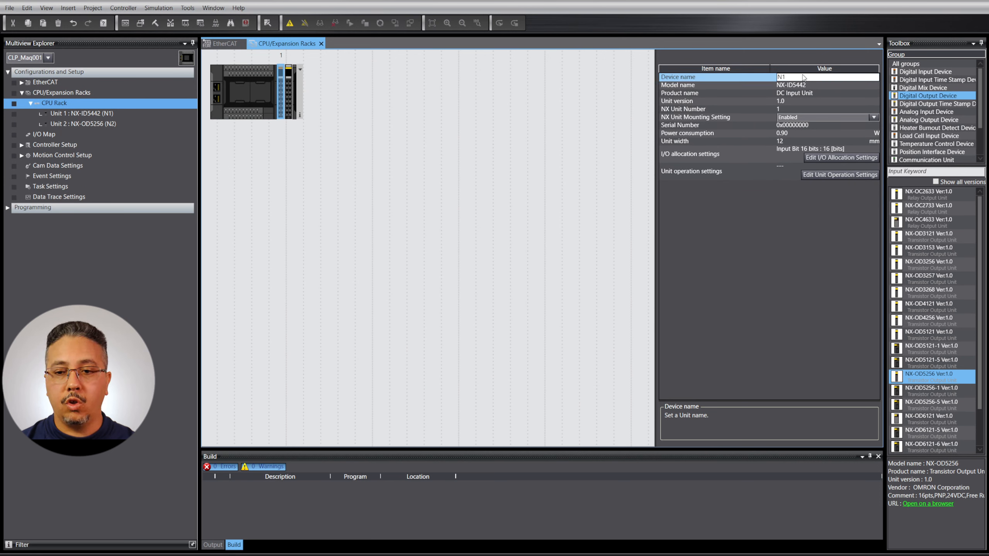
{"action": "left_click", "coordinate": [803, 77]}
{"action": "left_click", "coordinate": [289, 92]}
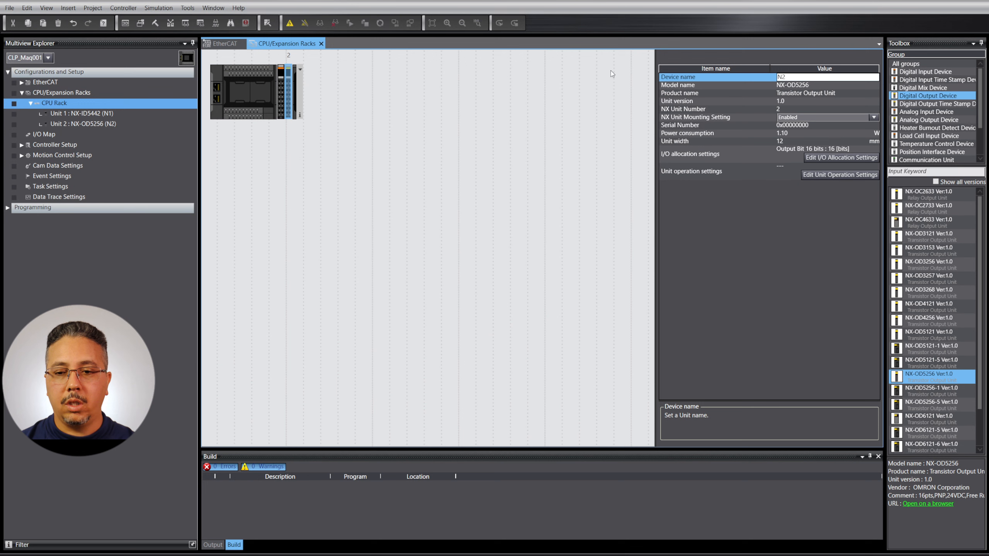
{"action": "left_click", "coordinate": [790, 78]}
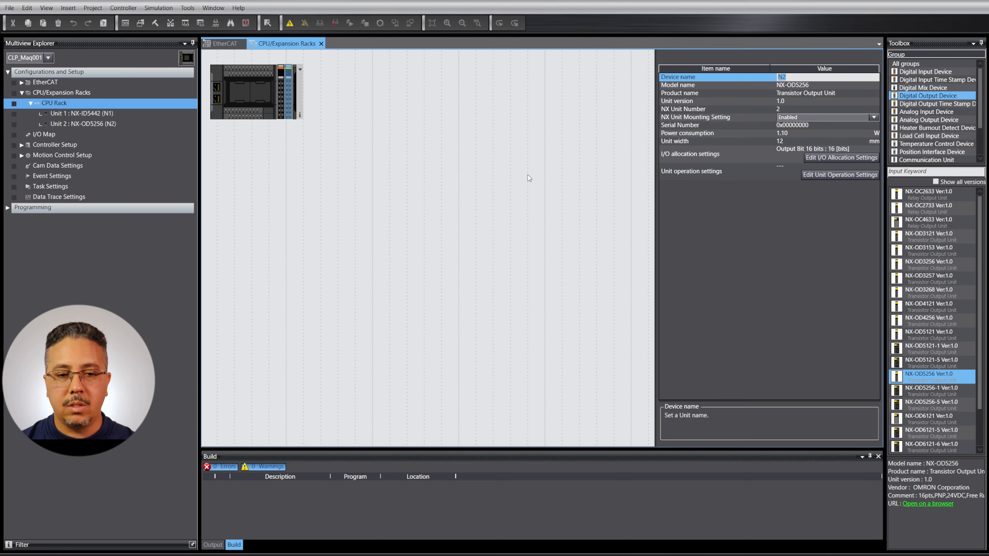
Step: Set the NX-ID5442 input unit's device name to L_IN01
{"action": "left_click", "coordinate": [280, 92]}
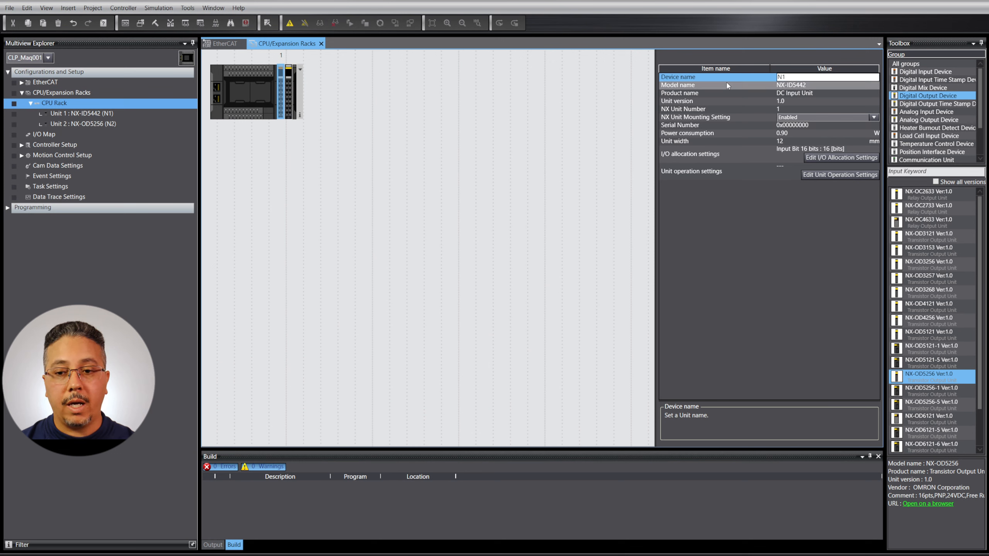
{"action": "left_click", "coordinate": [792, 78]}
{"action": "double_click", "coordinate": [791, 78]}
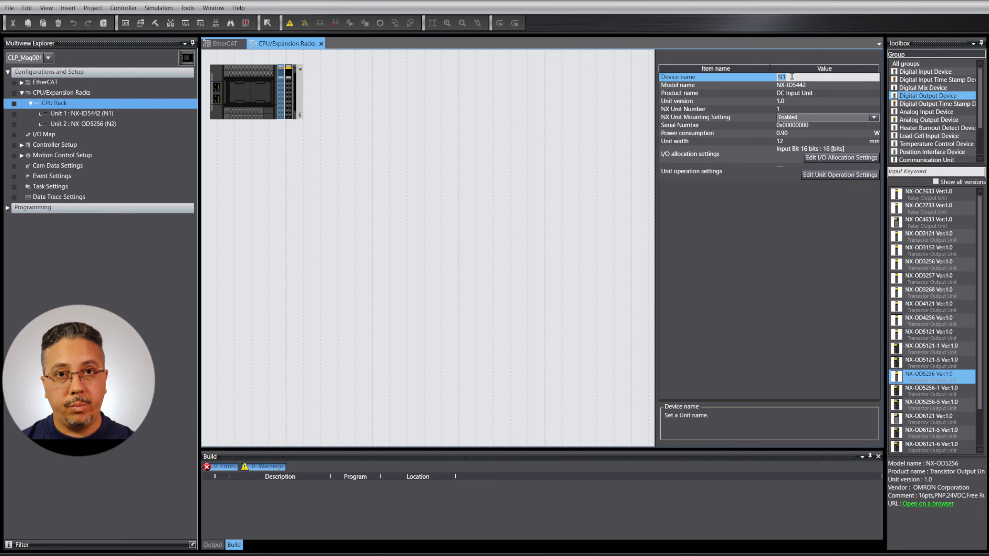
{"action": "left_click", "coordinate": [796, 77]}
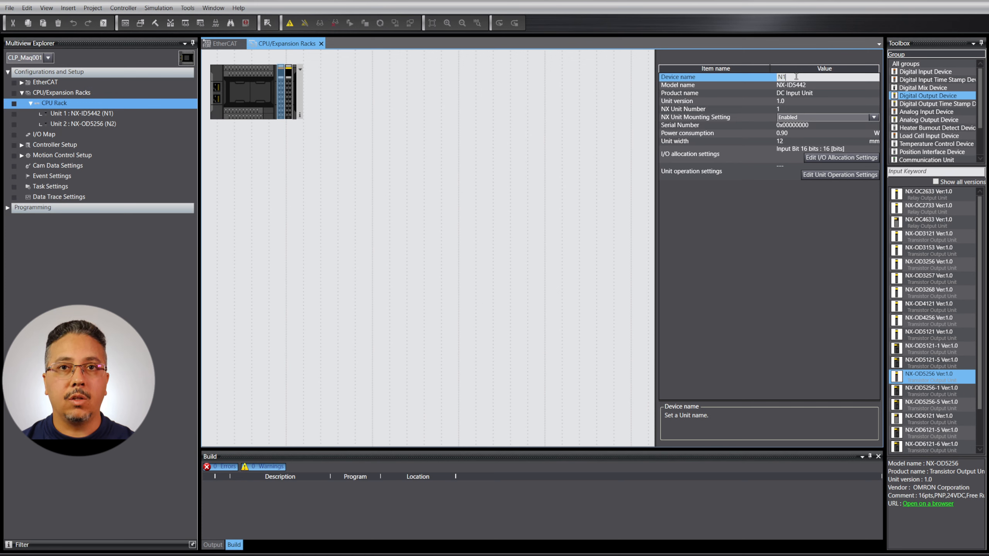
{"action": "left_click_drag", "start_coordinate": [797, 77], "coordinate": [771, 80]}
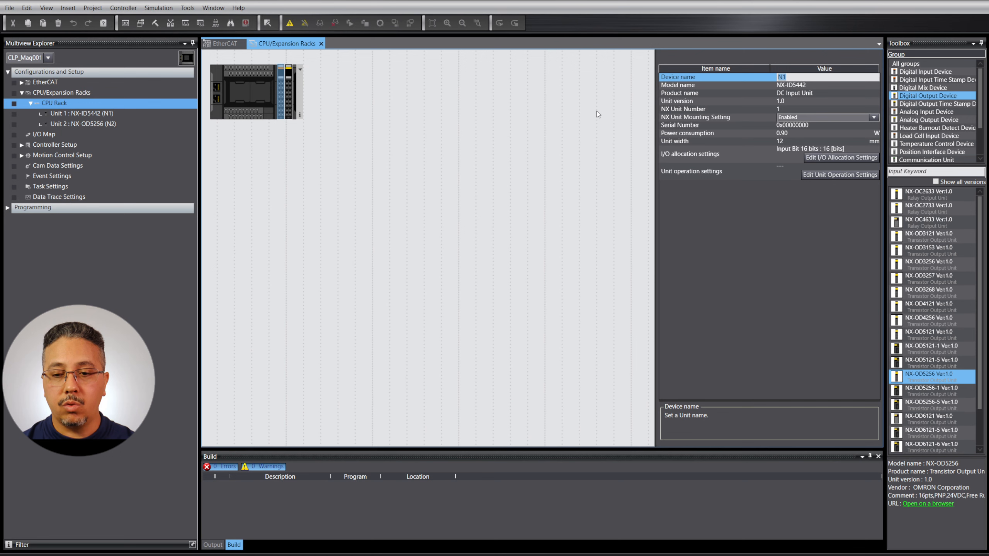
{"action": "type", "text": "L"}
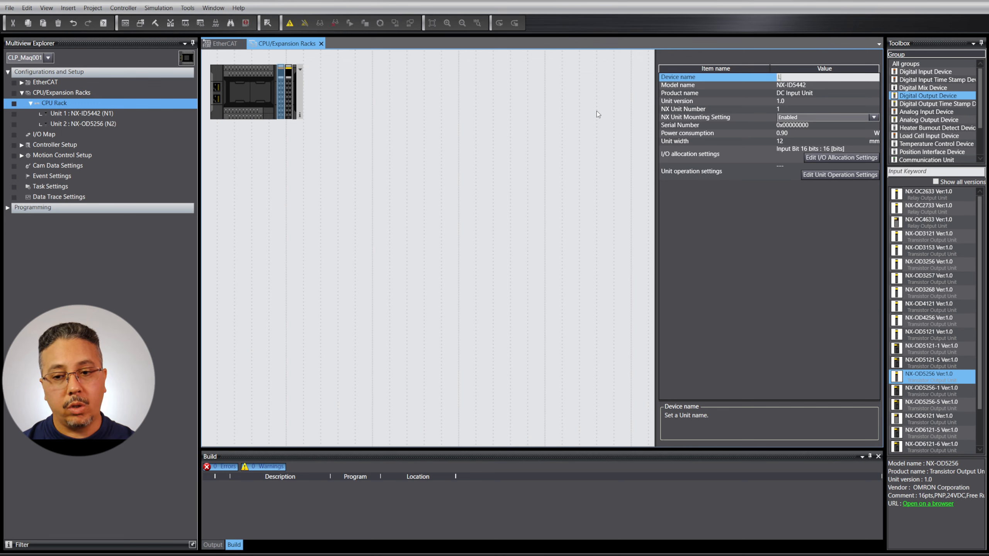
{"action": "type", "text": "_IN"}
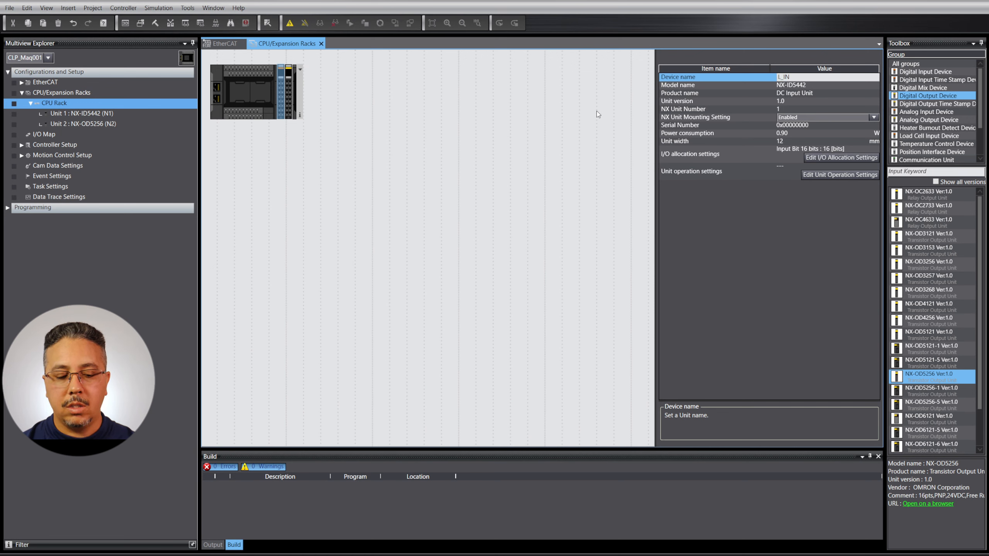
{"action": "type", "text": "01"}
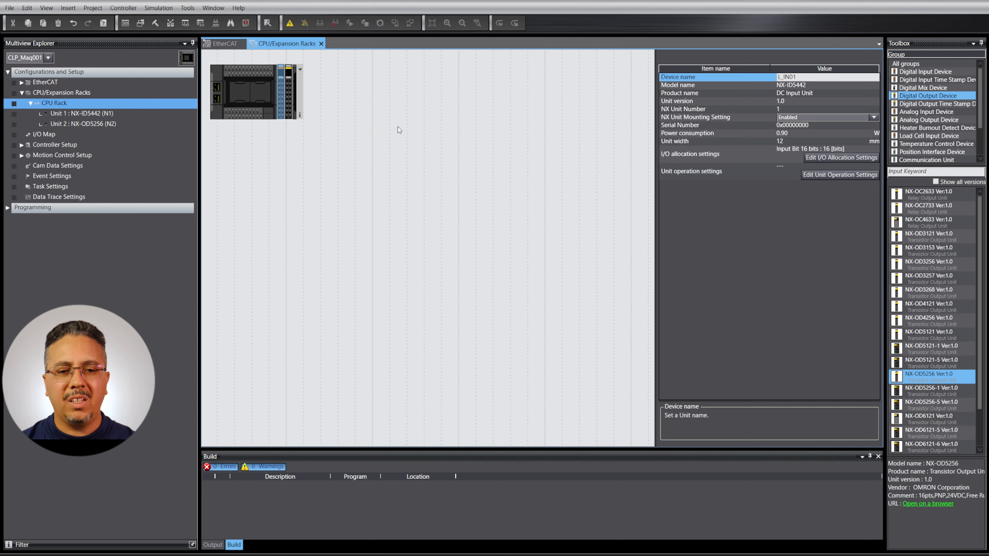
{"action": "left_click", "coordinate": [290, 105]}
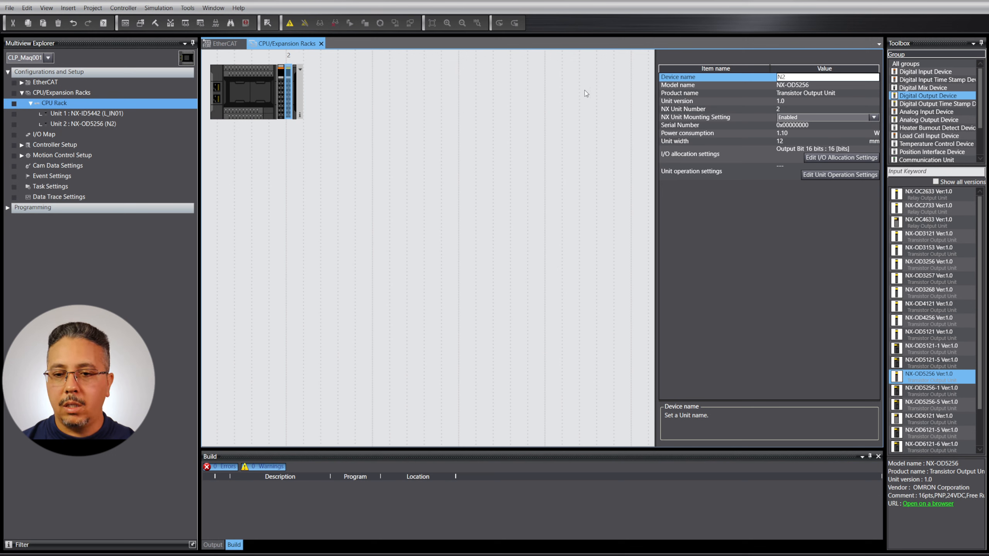
Step: Set the NX-OD5256 output unit's device name to L_DO01
{"action": "double_click", "coordinate": [797, 77]}
{"action": "type", "text": "L"}
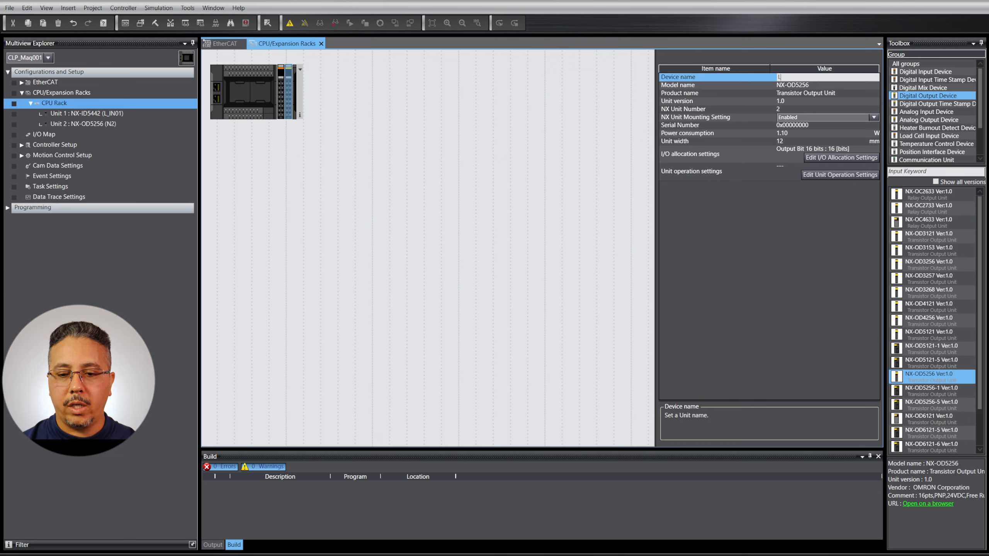
{"action": "type", "text": "_DO01"}
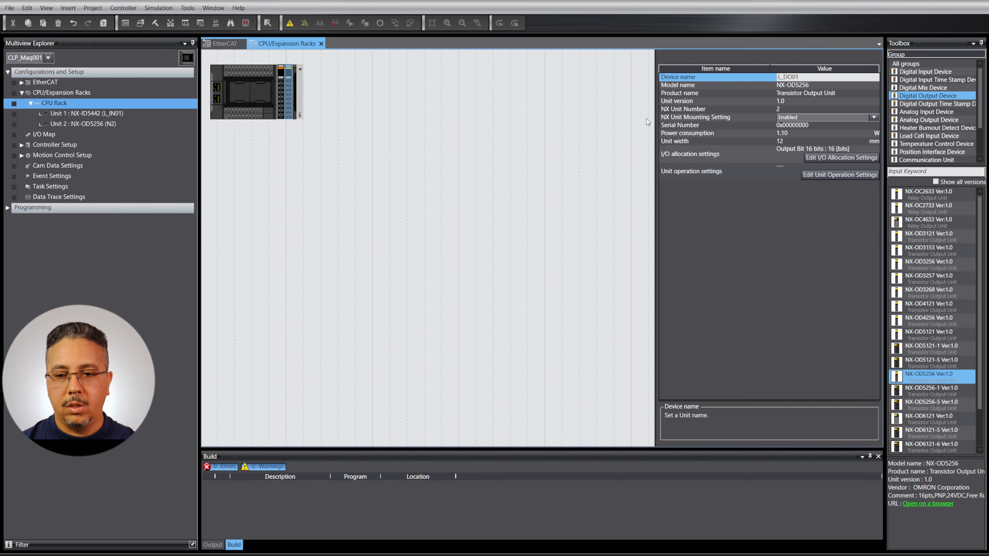
Step: Rename the NX-ID5442 input unit on the CPU rack as L_DI01
{"action": "left_click", "coordinate": [281, 80]}
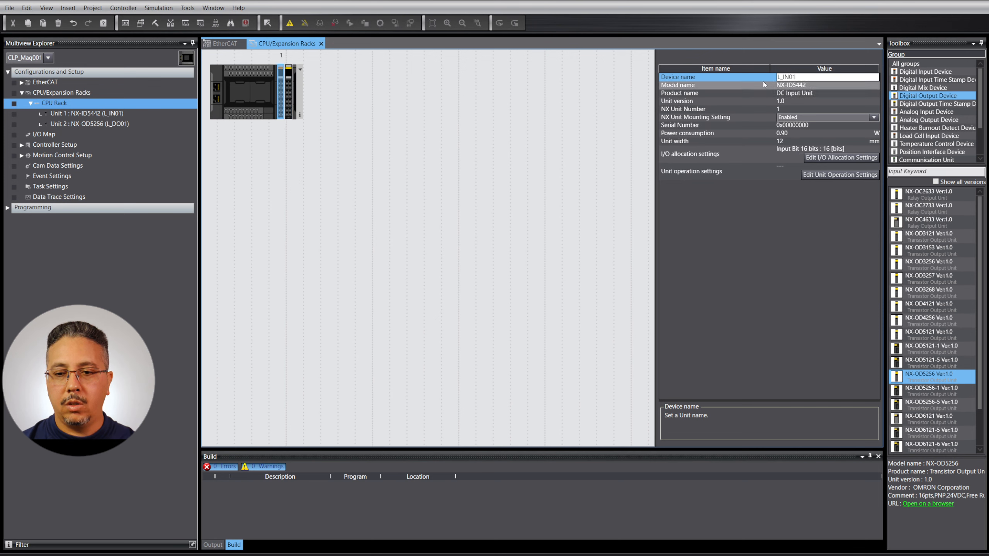
{"action": "double_click", "coordinate": [799, 78]}
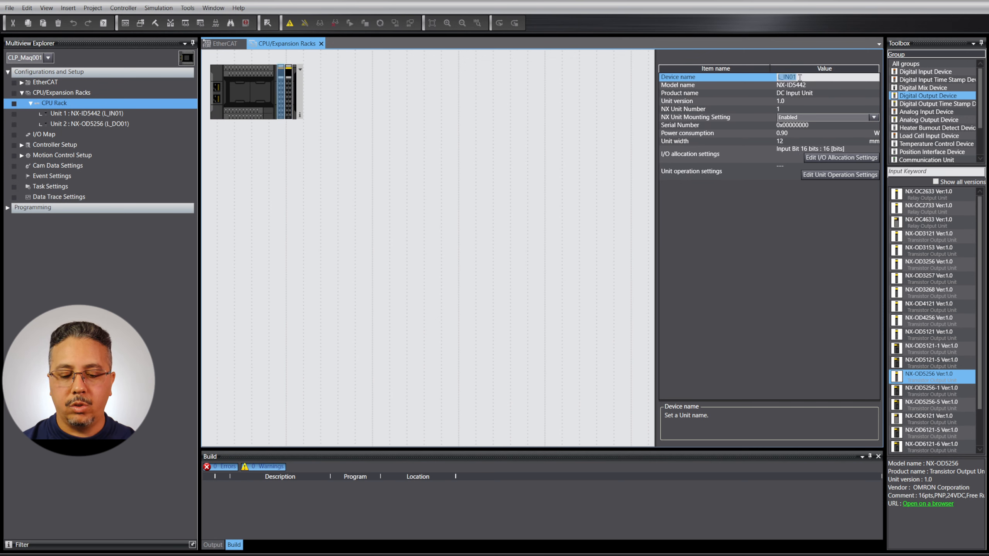
{"action": "type", "text": "L_DI01"}
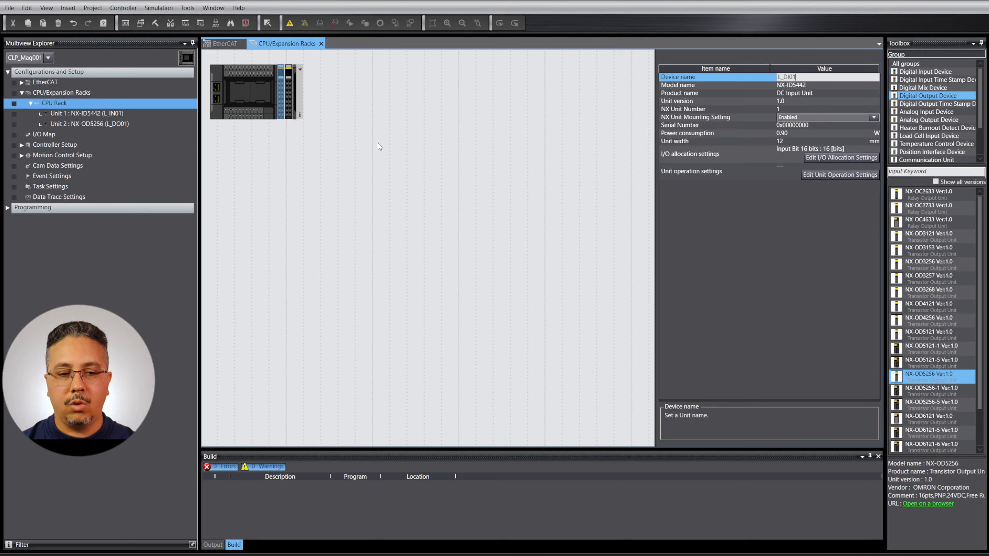
{"action": "left_click", "coordinate": [291, 106]}
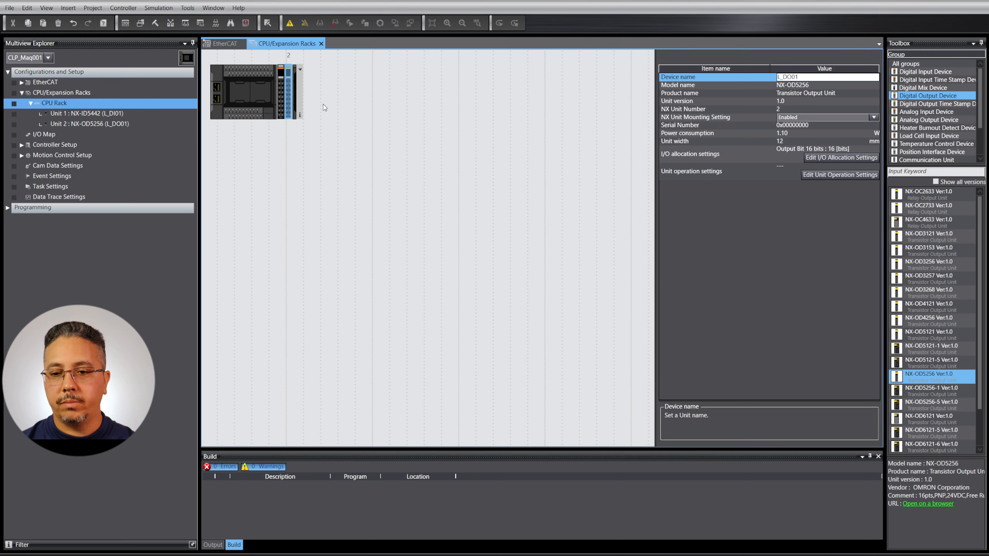
Step: Check the operation settings of Unit 1 and Unit 2 on the CPU rack, and close all open configuration editors
{"action": "left_click", "coordinate": [104, 113]}
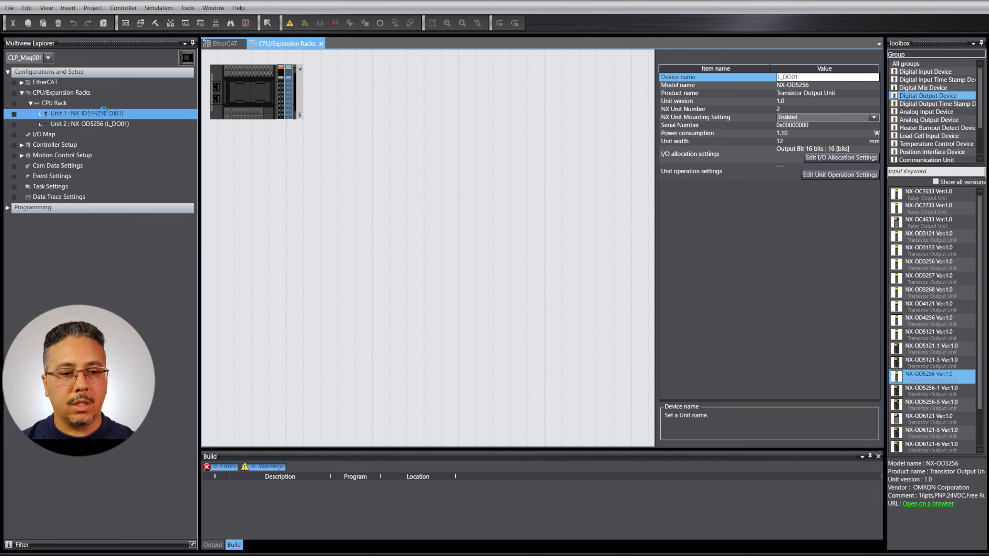
{"action": "double_click", "coordinate": [104, 113]}
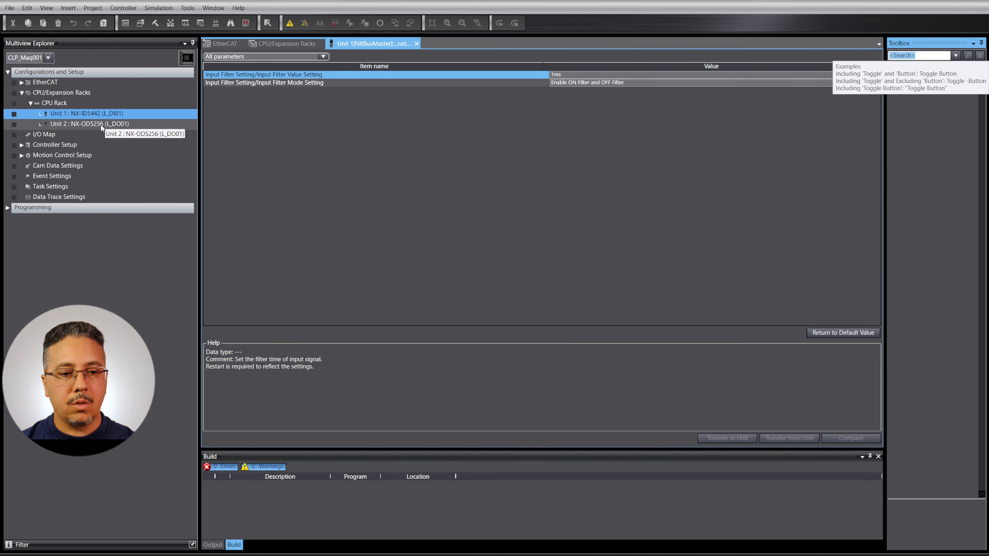
{"action": "double_click", "coordinate": [104, 124]}
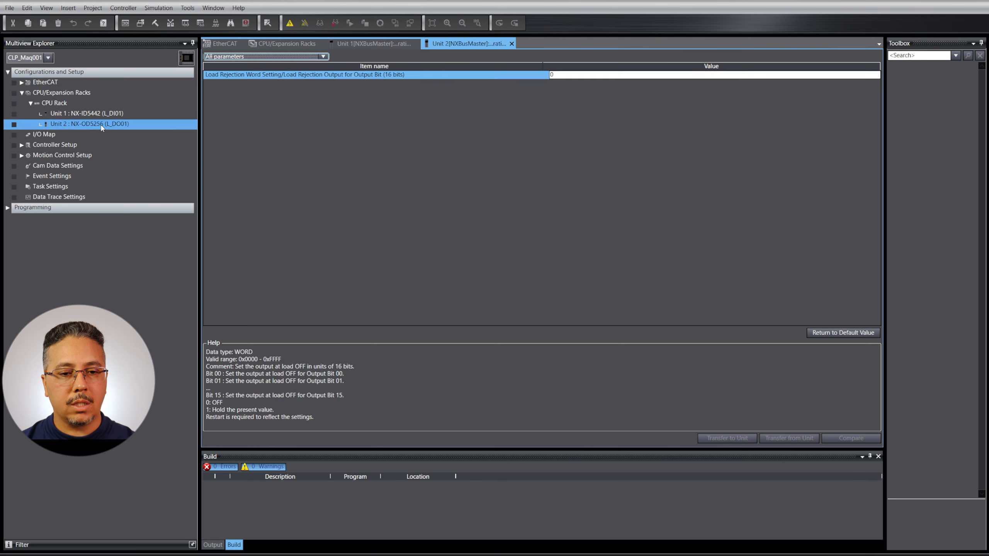
{"action": "left_click", "coordinate": [512, 43]}
{"action": "left_click", "coordinate": [416, 43]}
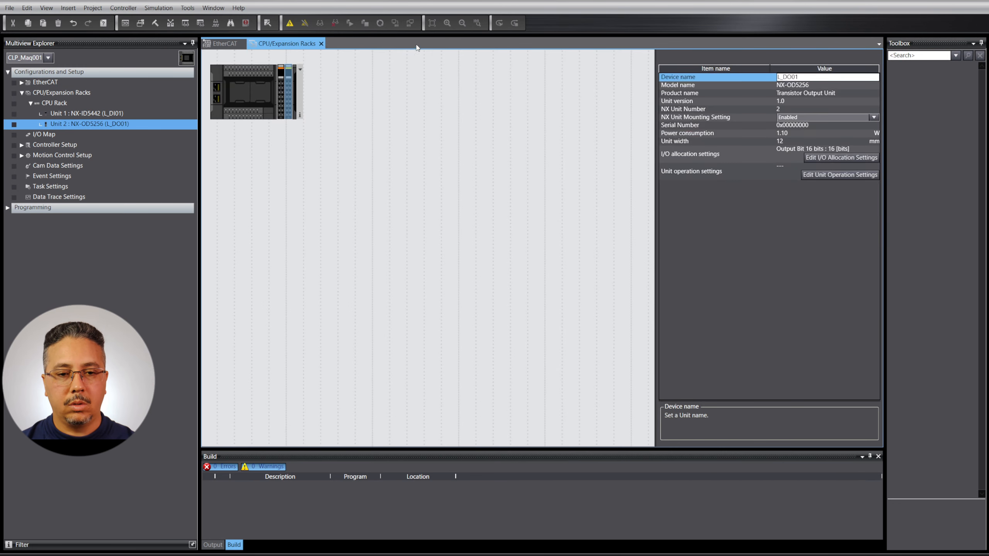
{"action": "left_click", "coordinate": [323, 44]}
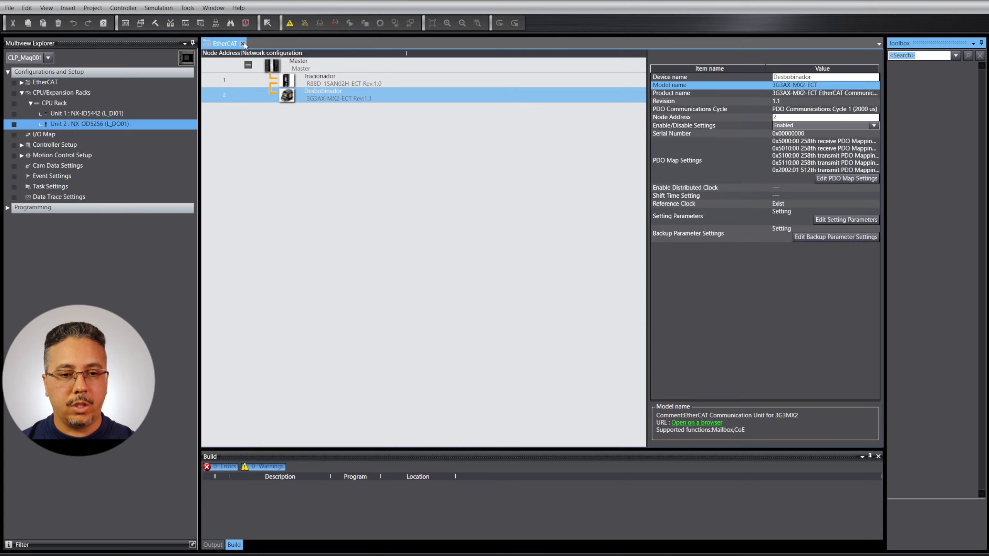
{"action": "left_click", "coordinate": [243, 41]}
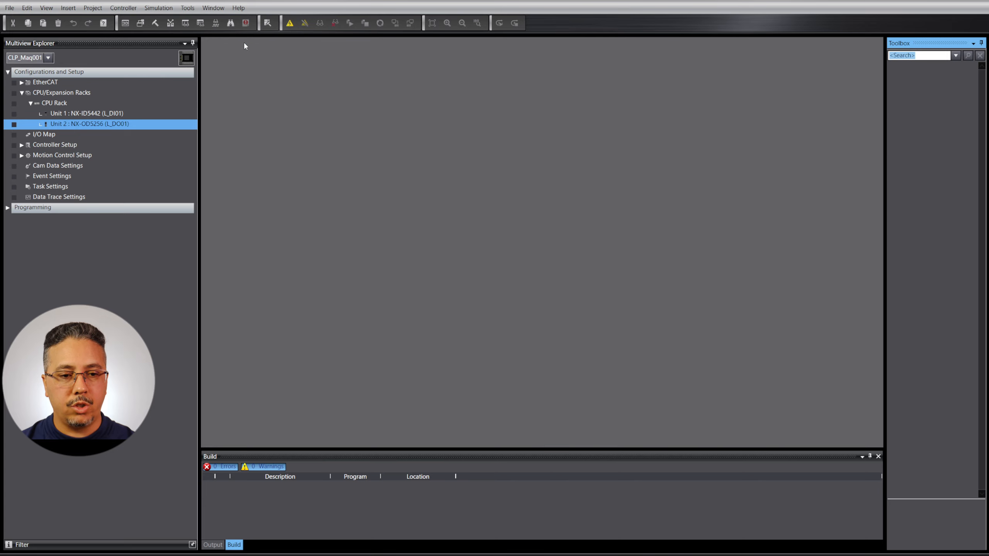
Step: Set the controller's startup mode to PROGRAM mode and check the TCP/IP settings of the built-in EtherNet/IP port
{"action": "left_click", "coordinate": [21, 92]}
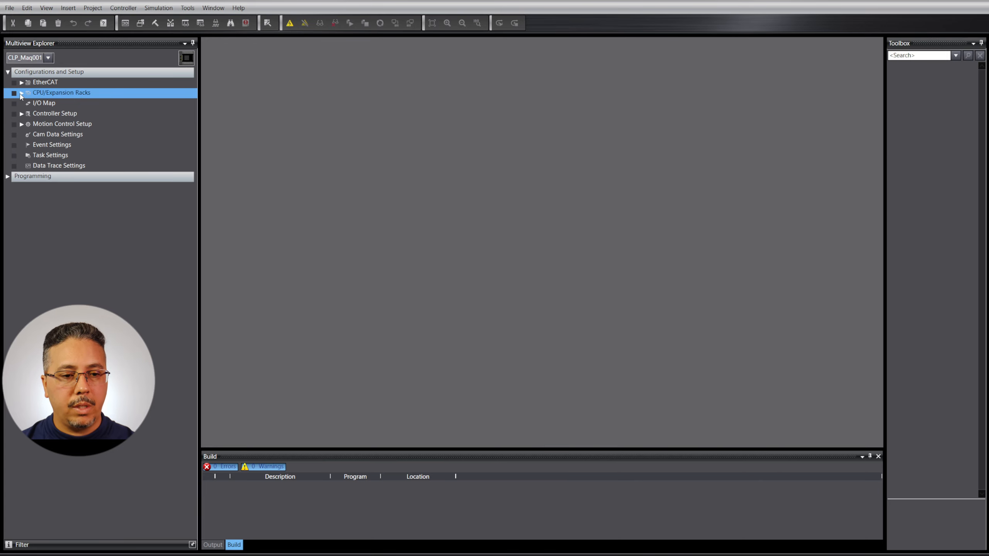
{"action": "left_click", "coordinate": [38, 104]}
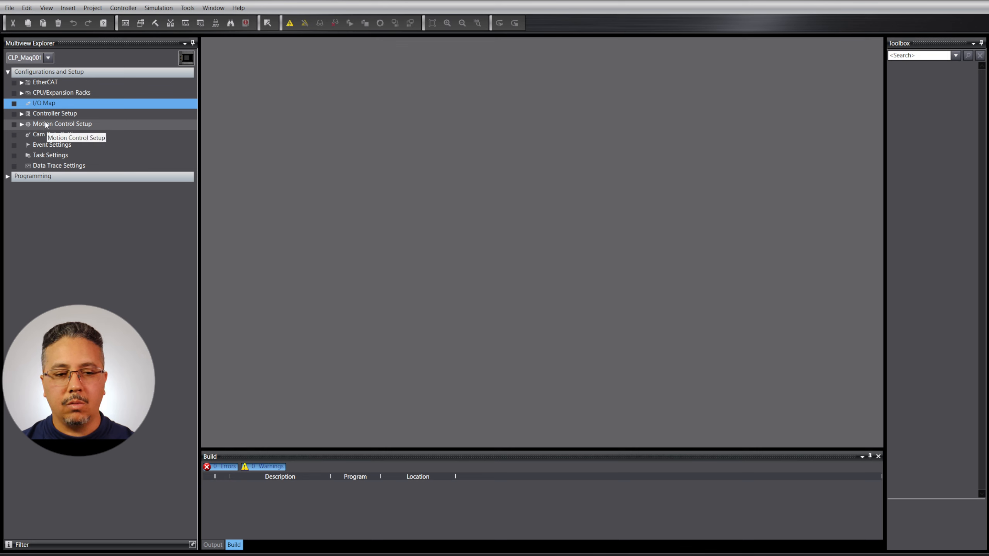
{"action": "left_click", "coordinate": [21, 113]}
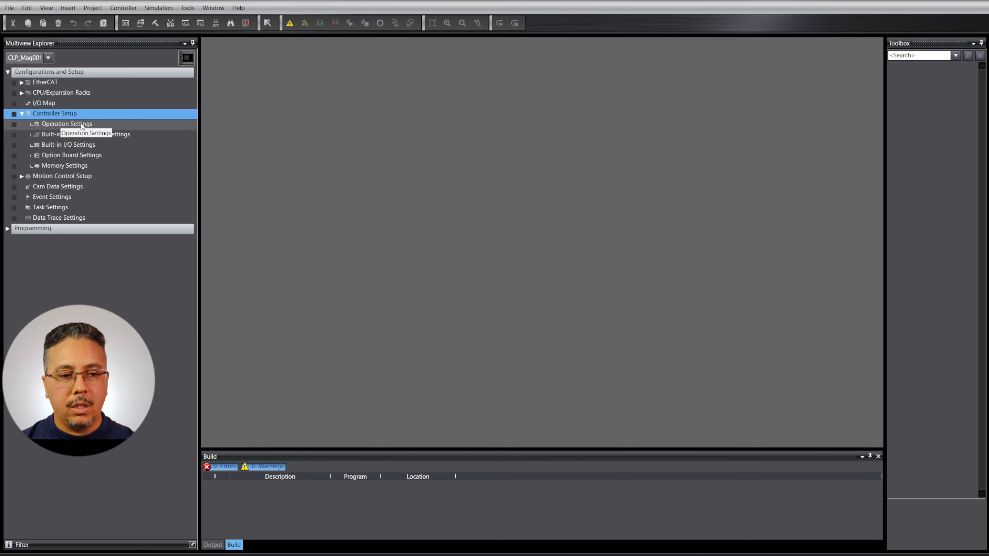
{"action": "double_click", "coordinate": [62, 126]}
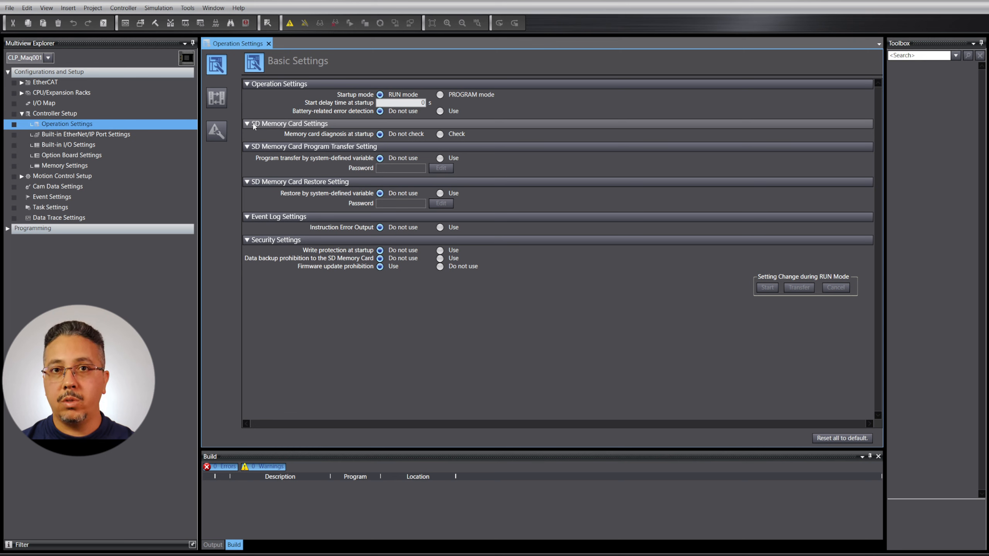
{"action": "left_click", "coordinate": [440, 95]}
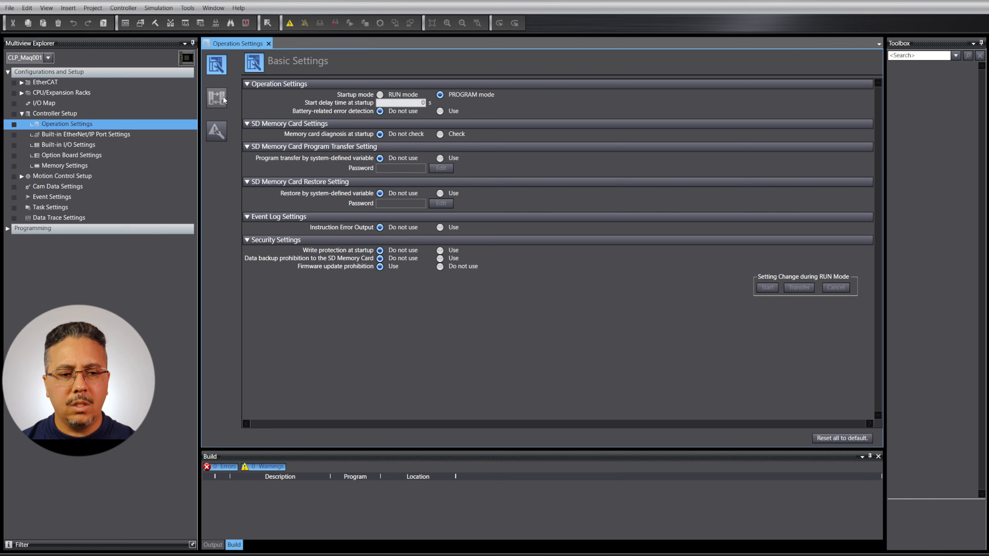
{"action": "double_click", "coordinate": [127, 134]}
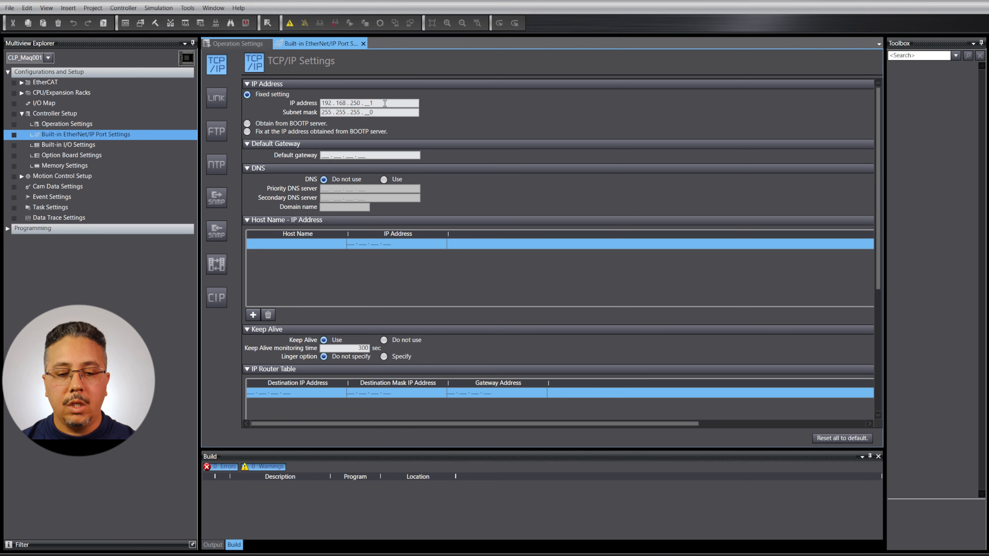
{"action": "left_click", "coordinate": [363, 44]}
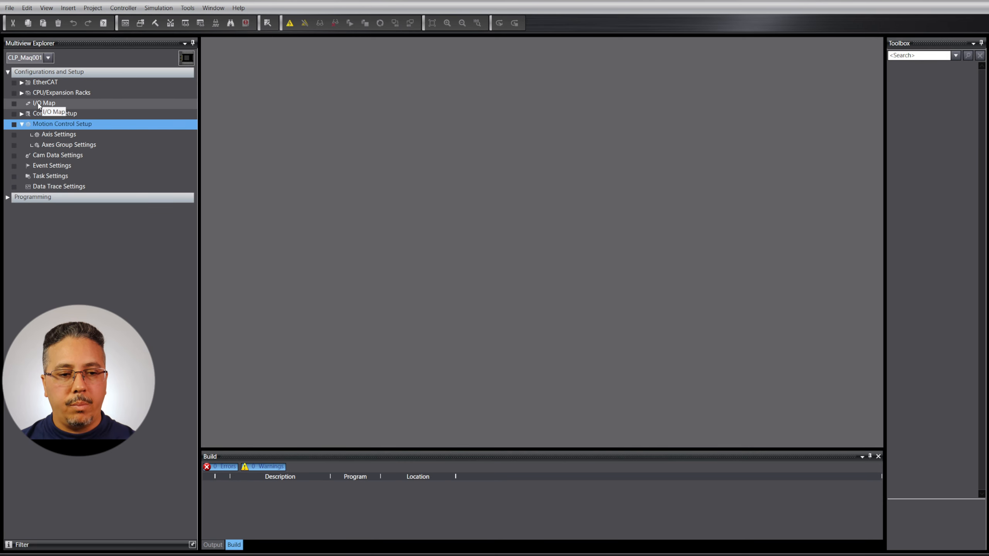
Step: Open the I/O Map and widen its Position column so the full entries can be read
{"action": "left_click", "coordinate": [39, 105]}
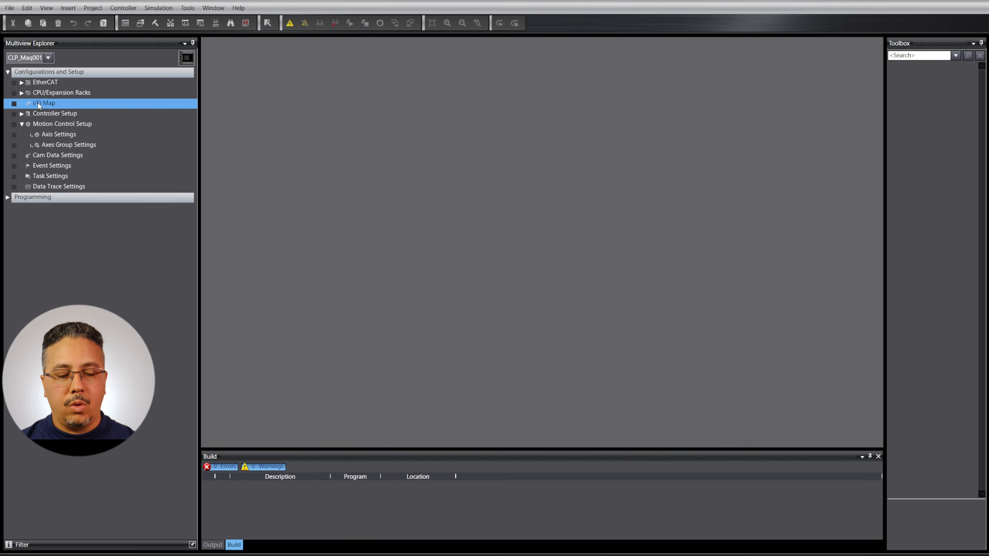
{"action": "double_click", "coordinate": [54, 105]}
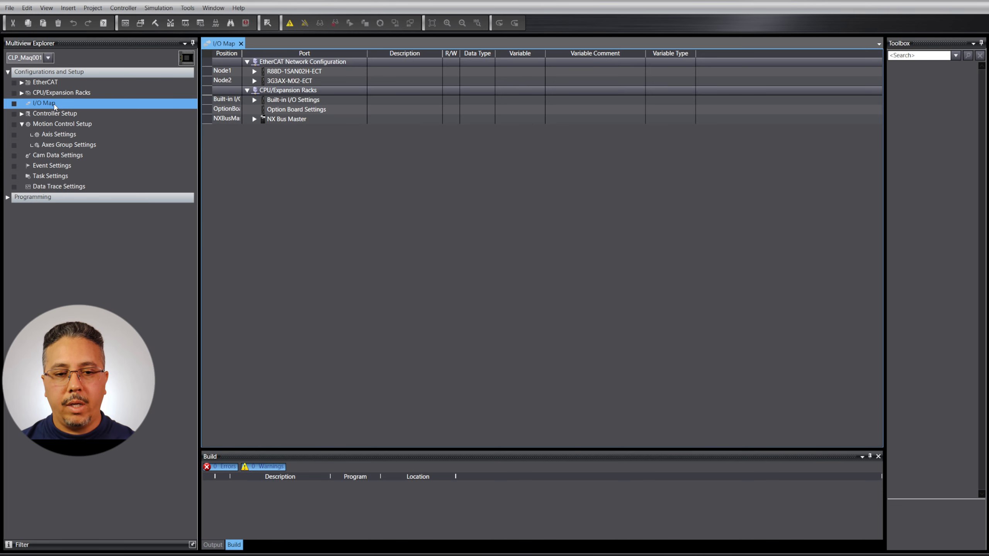
{"action": "left_click_drag", "start_coordinate": [242, 53], "coordinate": [261, 52]}
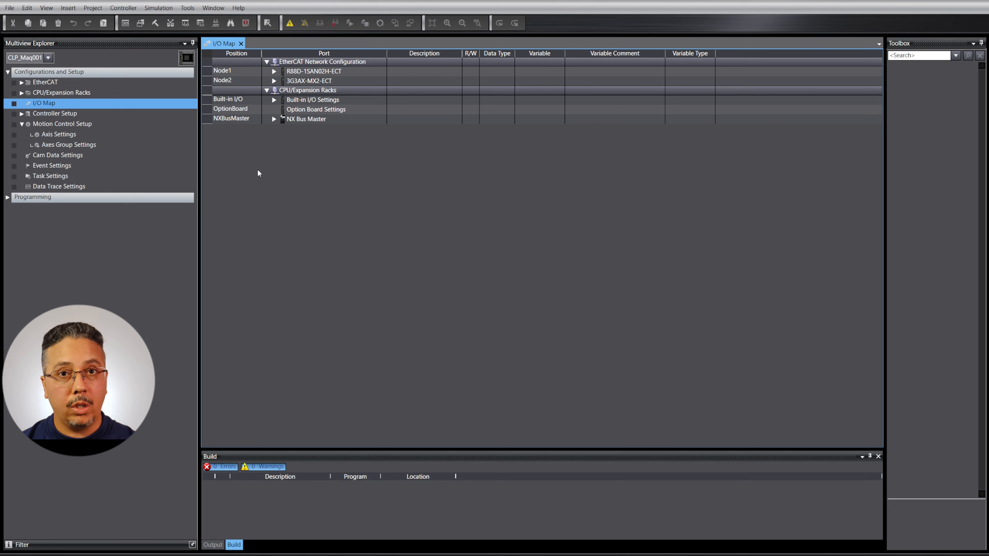
{"action": "left_click", "coordinate": [232, 73]}
{"action": "left_click", "coordinate": [232, 81]}
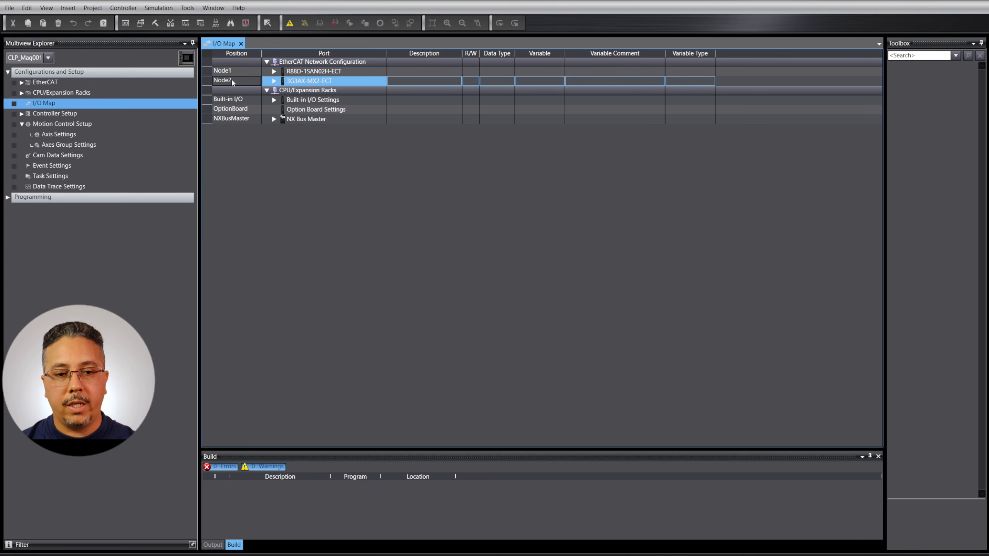
Step: Expand the R88D-1SAN02H-ECT drive on Node1 and examine its ports and variable assignments
{"action": "double_click", "coordinate": [290, 73]}
{"action": "key", "text": "Down"}
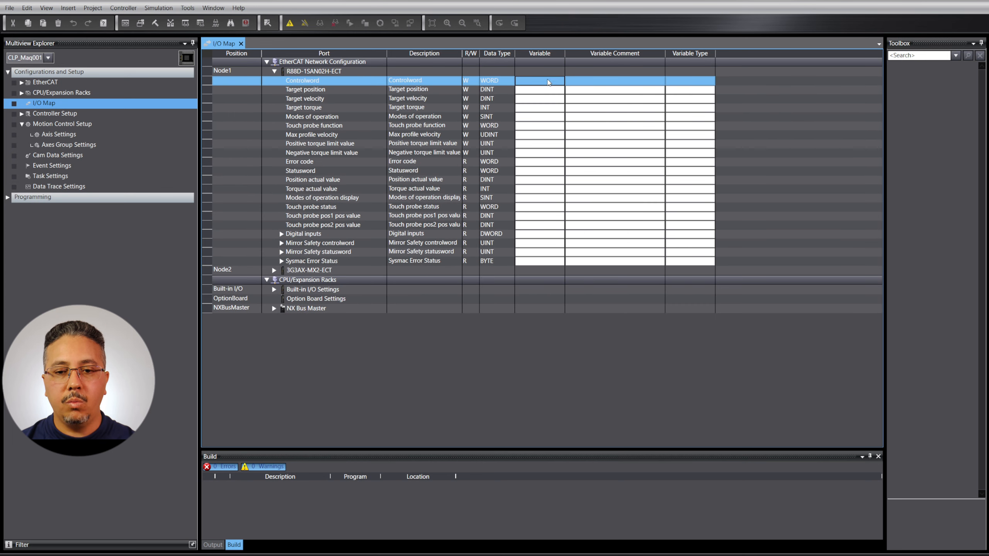
{"action": "left_click", "coordinate": [553, 102]}
{"action": "left_click", "coordinate": [553, 110]}
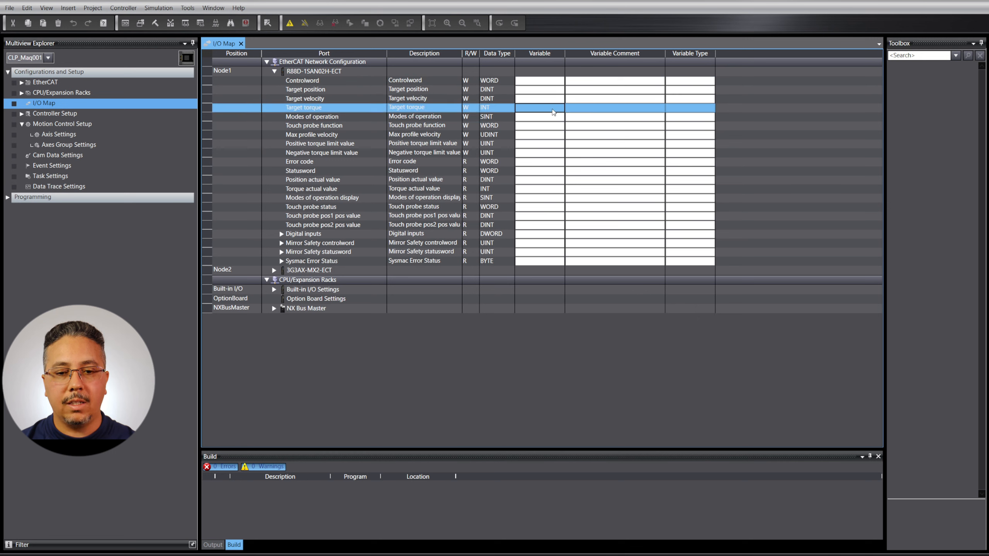
{"action": "left_click", "coordinate": [556, 137]}
{"action": "left_click", "coordinate": [328, 93]}
{"action": "left_click", "coordinate": [325, 125]}
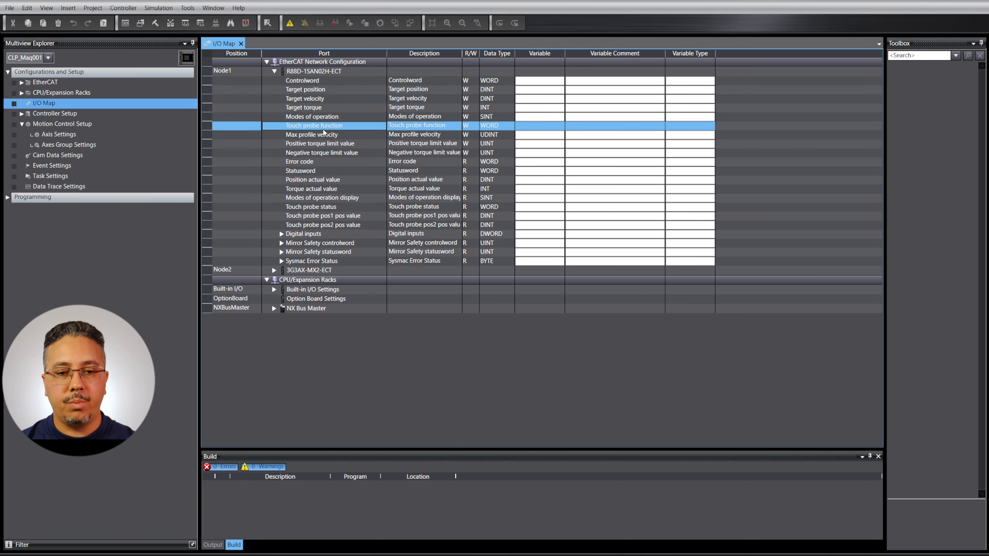
{"action": "left_click", "coordinate": [324, 154]}
Step: Check the project's Global Variables table under the programming data and return to the I/O Map
{"action": "left_click", "coordinate": [7, 197]}
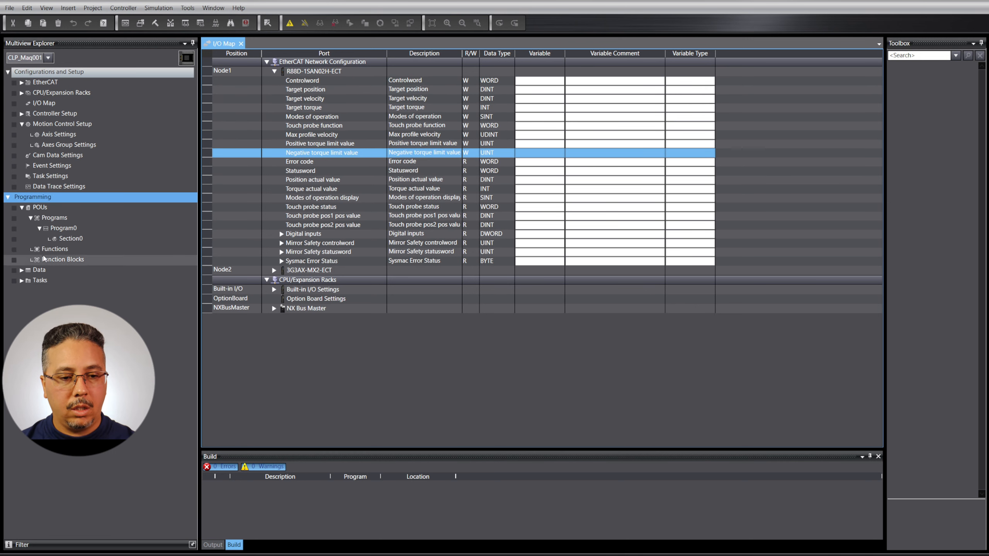
{"action": "left_click", "coordinate": [22, 271]}
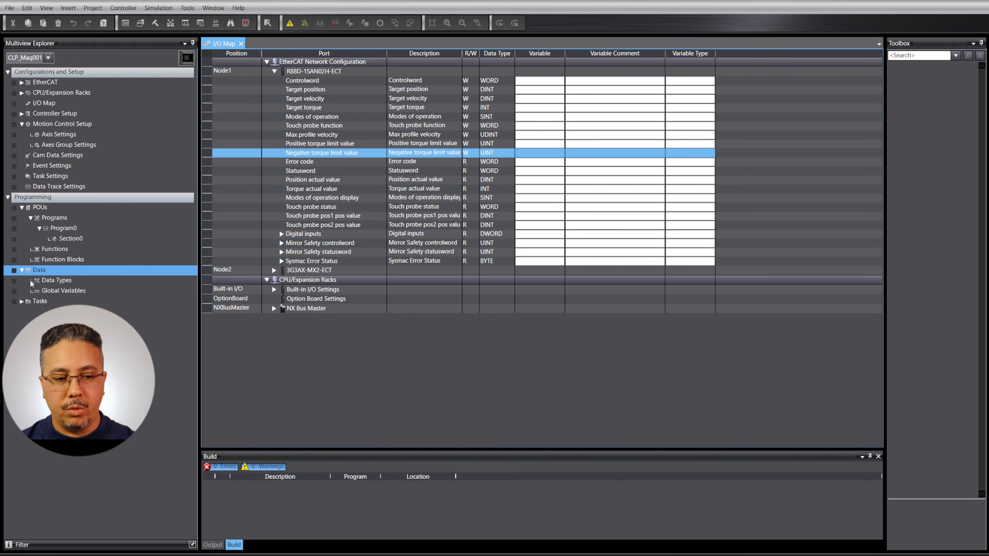
{"action": "double_click", "coordinate": [63, 290]}
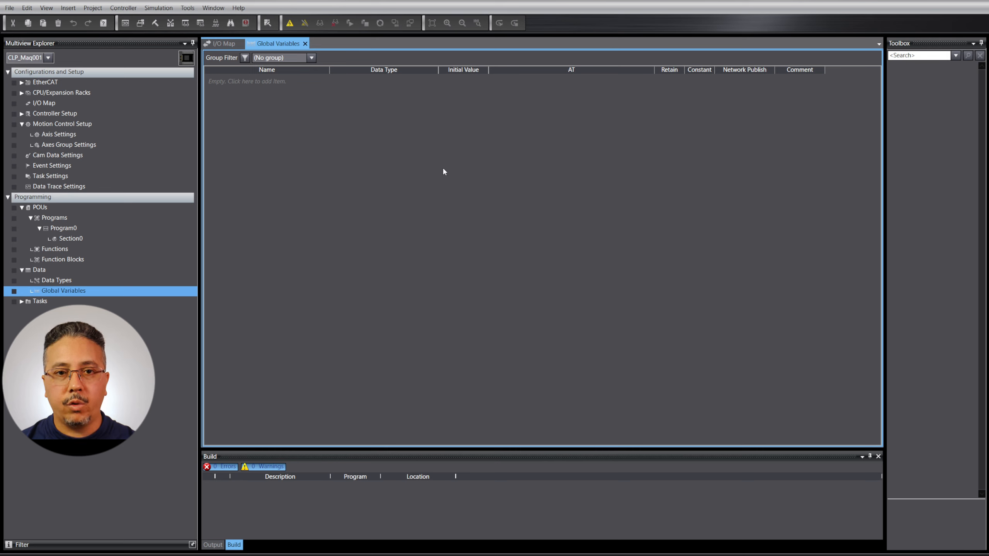
{"action": "left_click", "coordinate": [305, 44]}
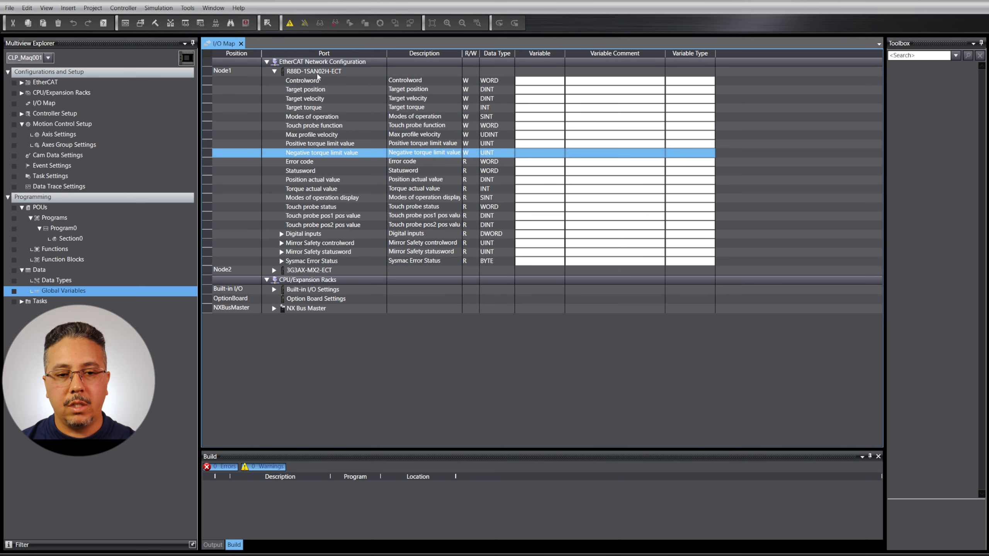
Step: Create device variables for all ports of the R88D-1SAN02H-ECT drive and widen the Variable column to show their names
{"action": "left_click", "coordinate": [302, 73]}
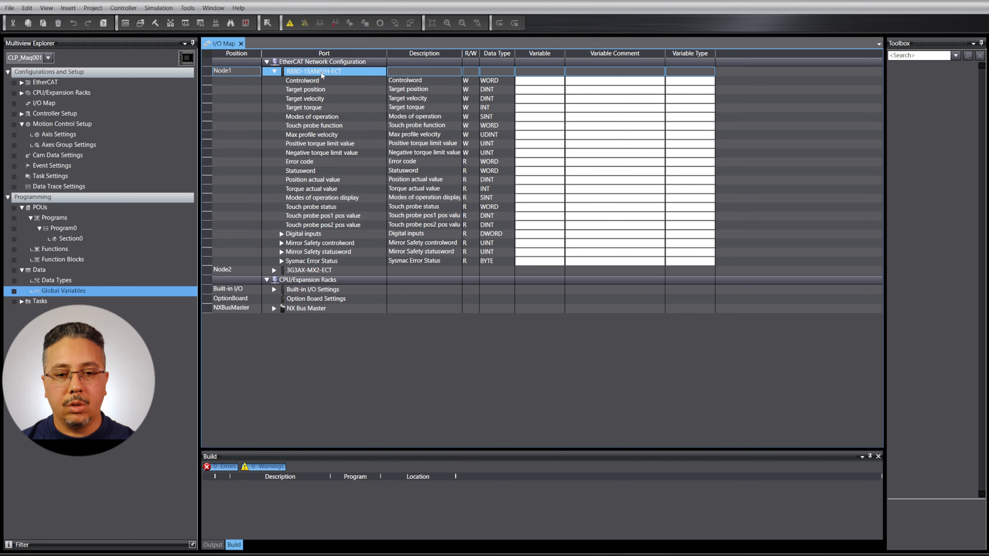
{"action": "right_click", "coordinate": [322, 75]}
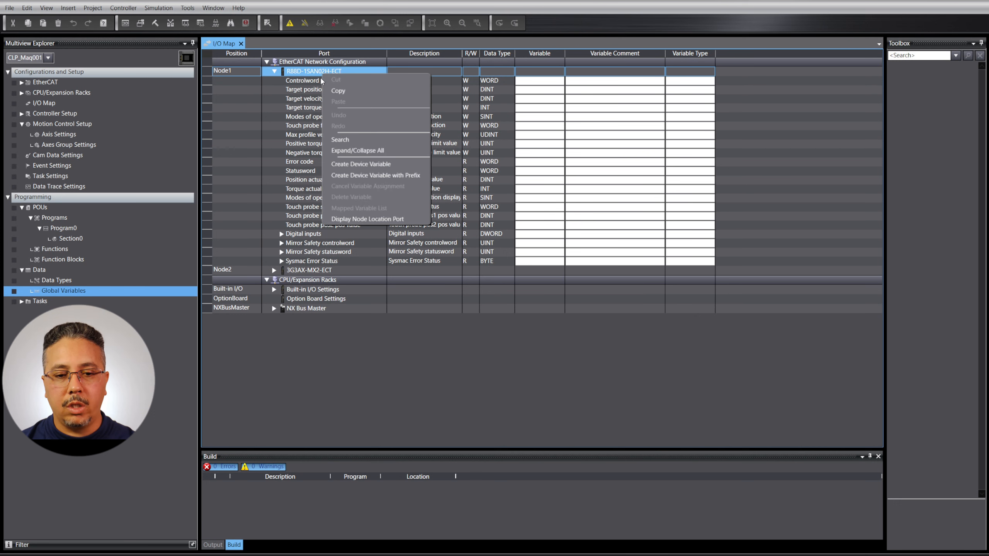
{"action": "left_click", "coordinate": [408, 165]}
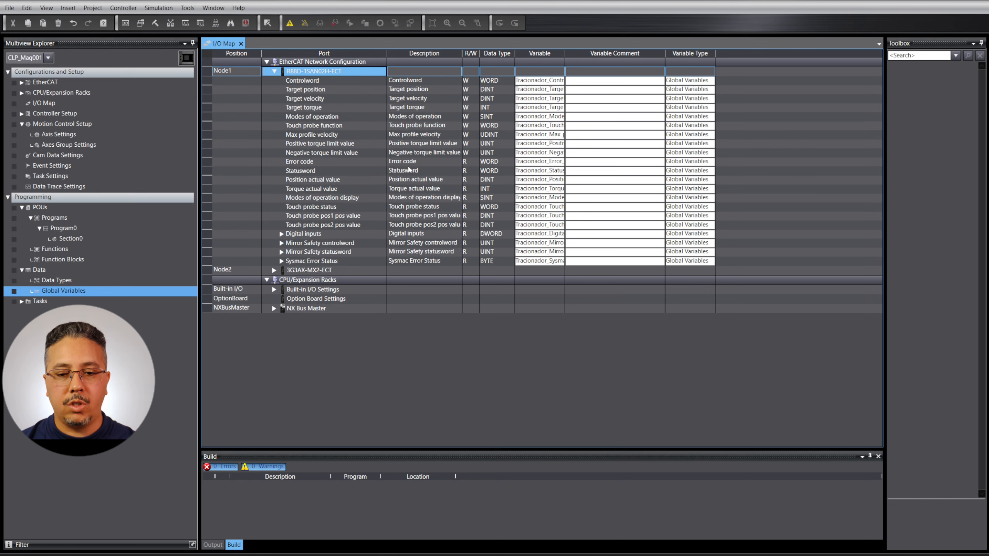
{"action": "left_click_drag", "start_coordinate": [562, 54], "coordinate": [666, 53]}
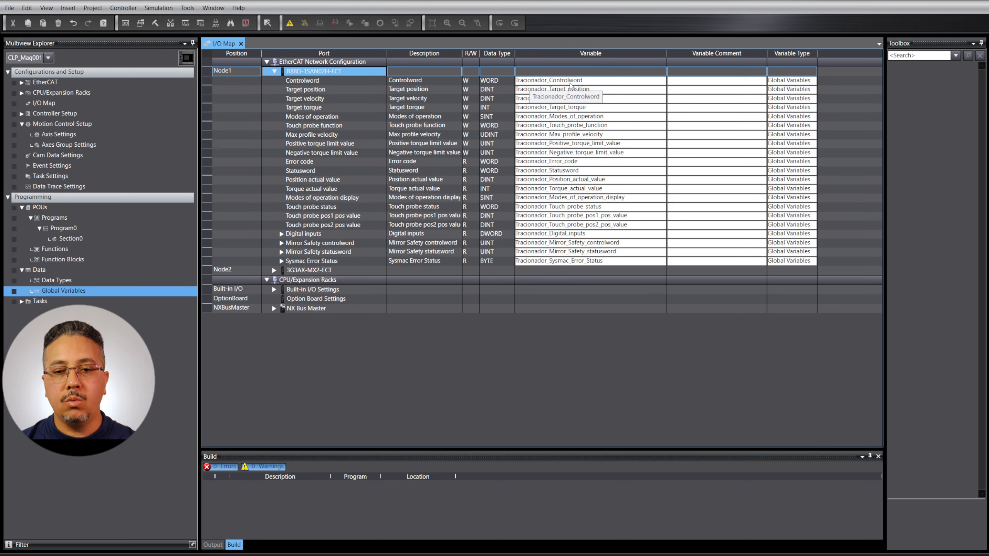
{"action": "left_click", "coordinate": [334, 82]}
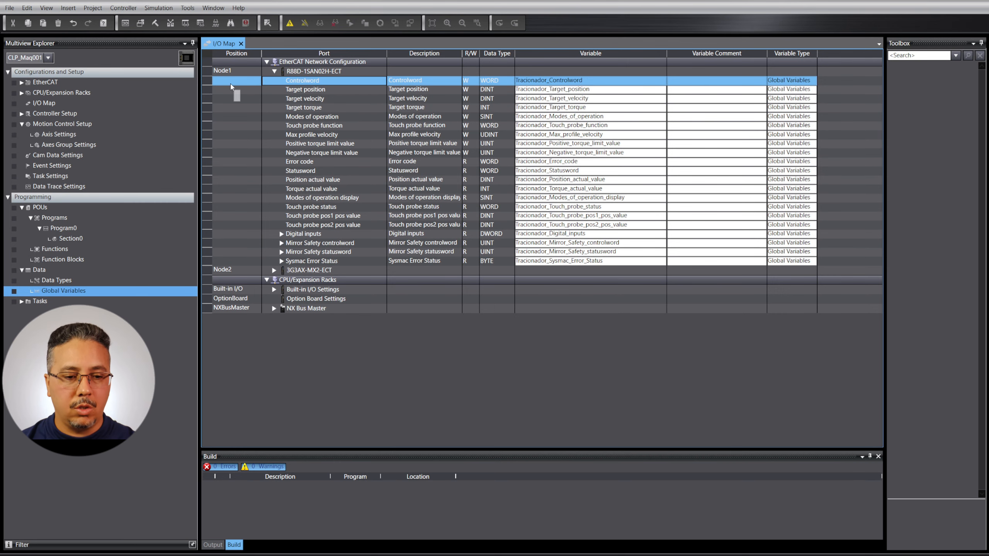
Step: Review the servo drive's variables and their EtherCAT port assignments in the Global Variables table, then close it
{"action": "double_click", "coordinate": [72, 293]}
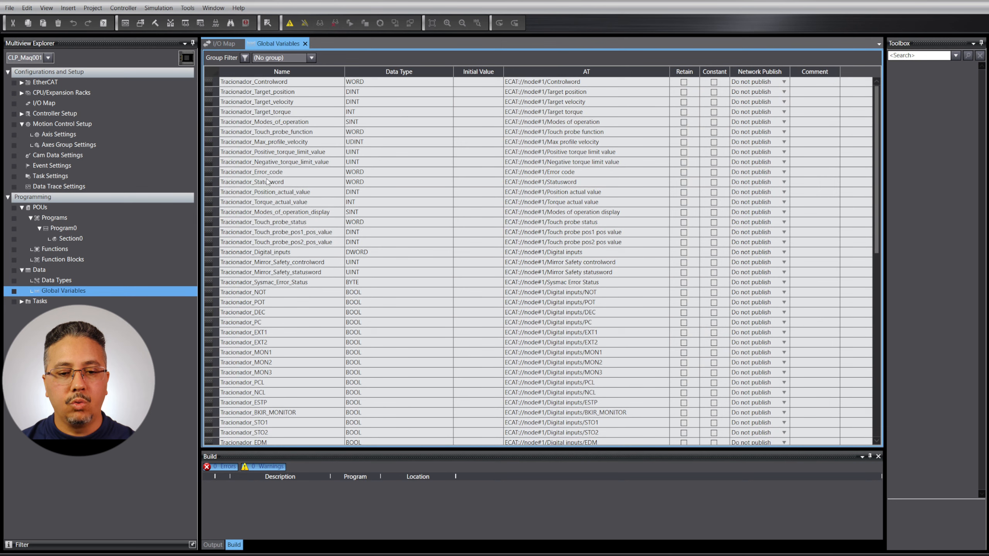
{"action": "scroll", "coordinate": [267, 182], "scroll_direction": "down", "scroll_amount": 12}
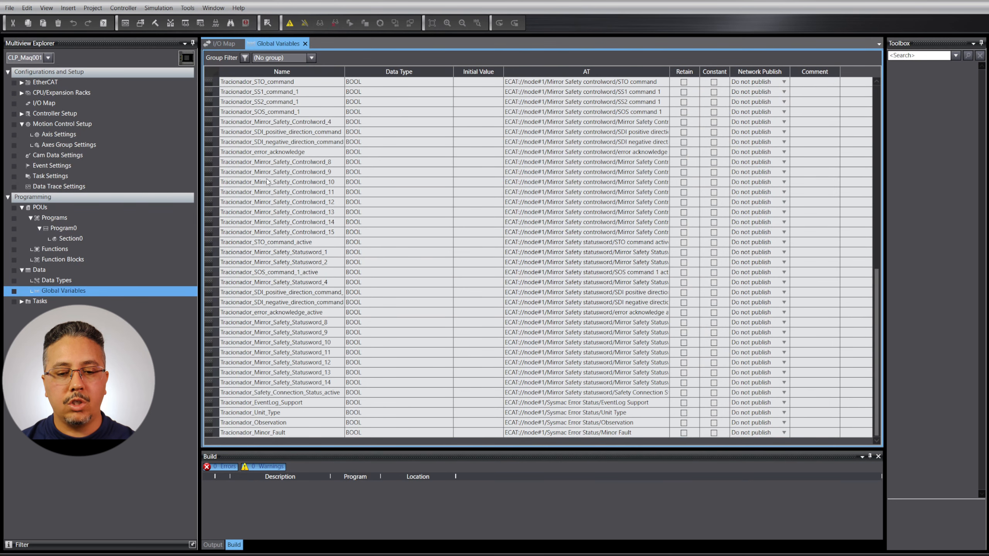
{"action": "scroll", "coordinate": [267, 182], "scroll_direction": "up", "scroll_amount": 12}
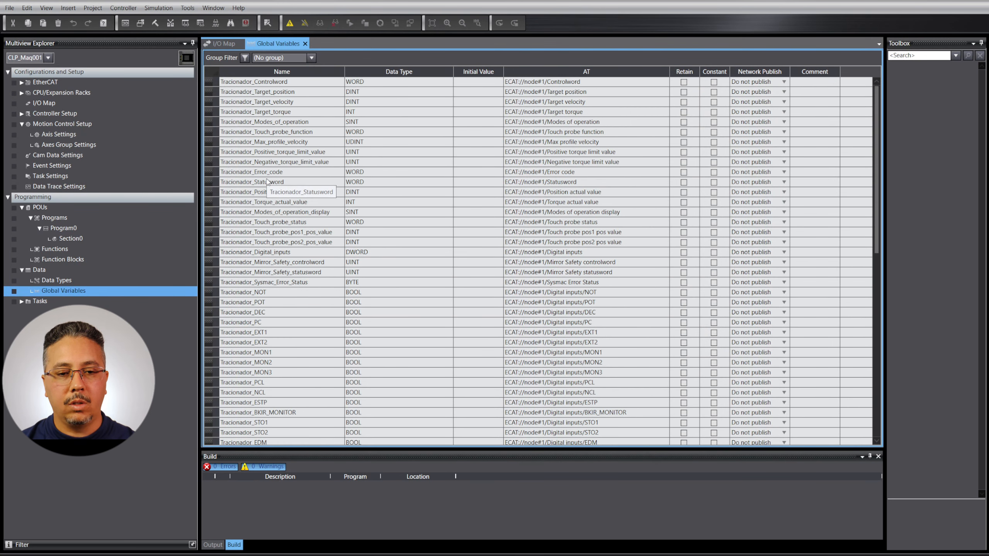
{"action": "left_click", "coordinate": [283, 82]}
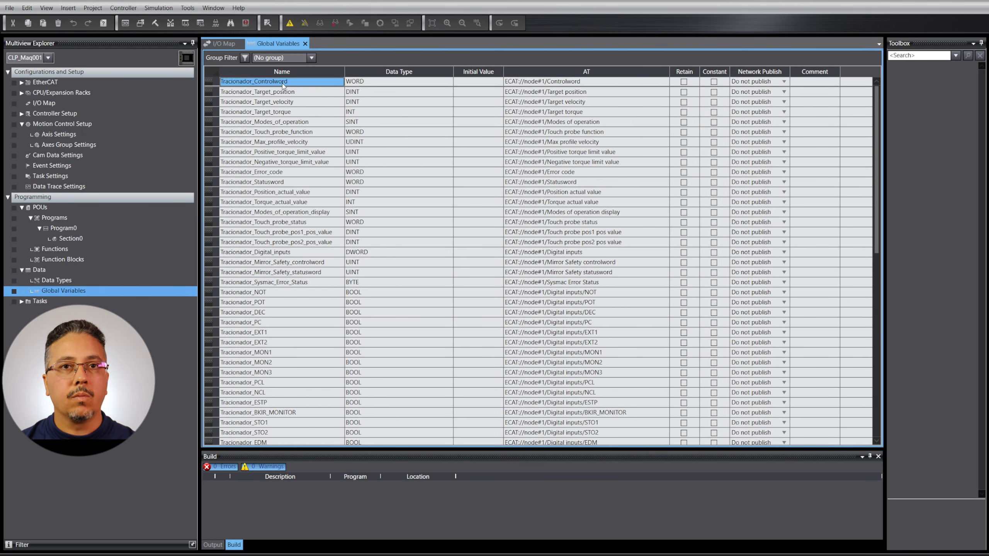
{"action": "left_click", "coordinate": [566, 82]}
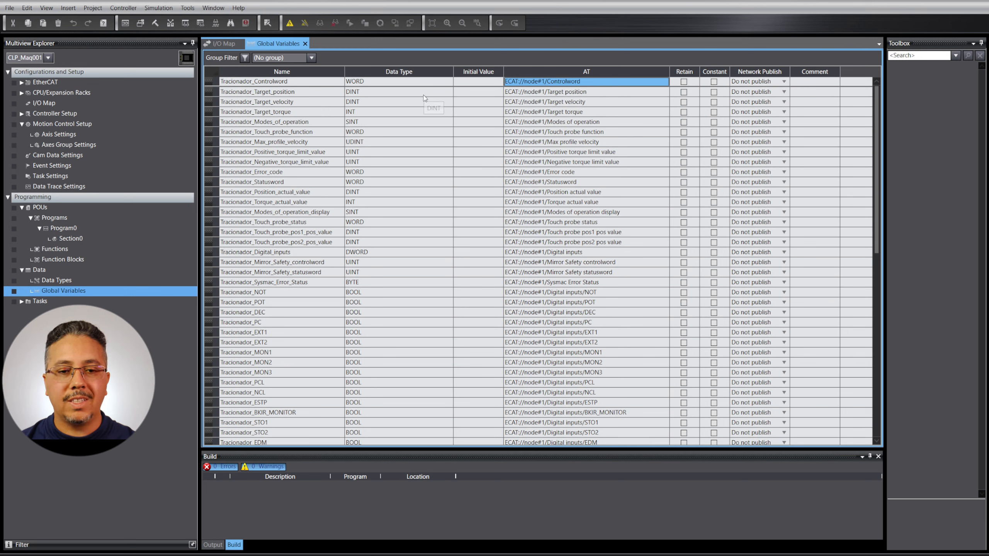
{"action": "left_click", "coordinate": [310, 79]}
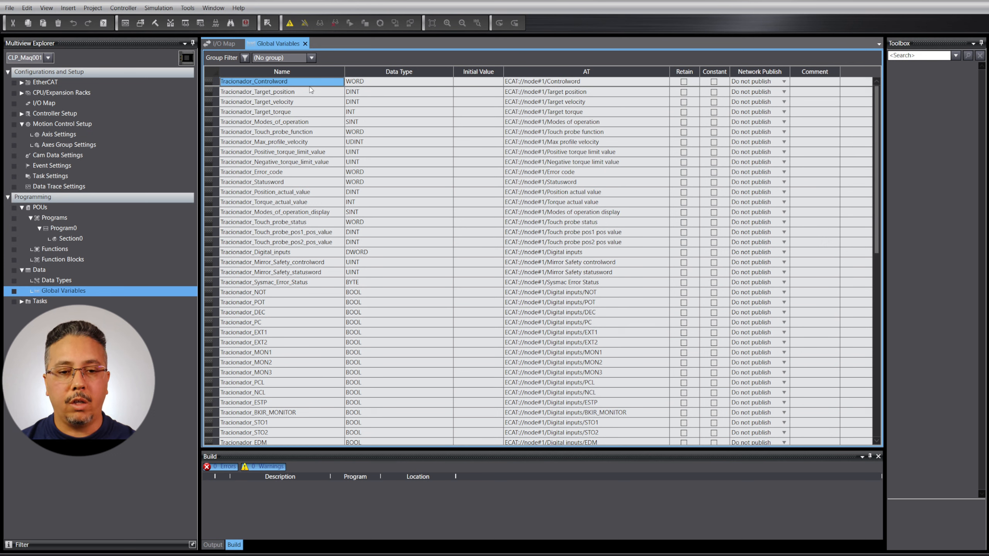
{"action": "left_click", "coordinate": [305, 44]}
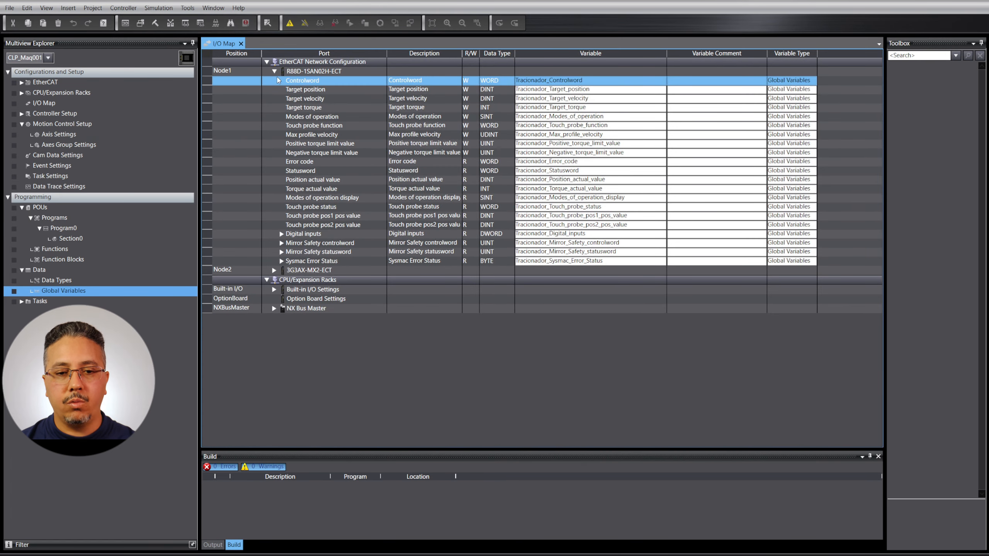
Step: Create device variables for all ports of the 3G3AX-MX2-ECT inverter on Node2 and check their names in the I/O Map
{"action": "left_click", "coordinate": [274, 72]}
{"action": "left_click", "coordinate": [275, 81]}
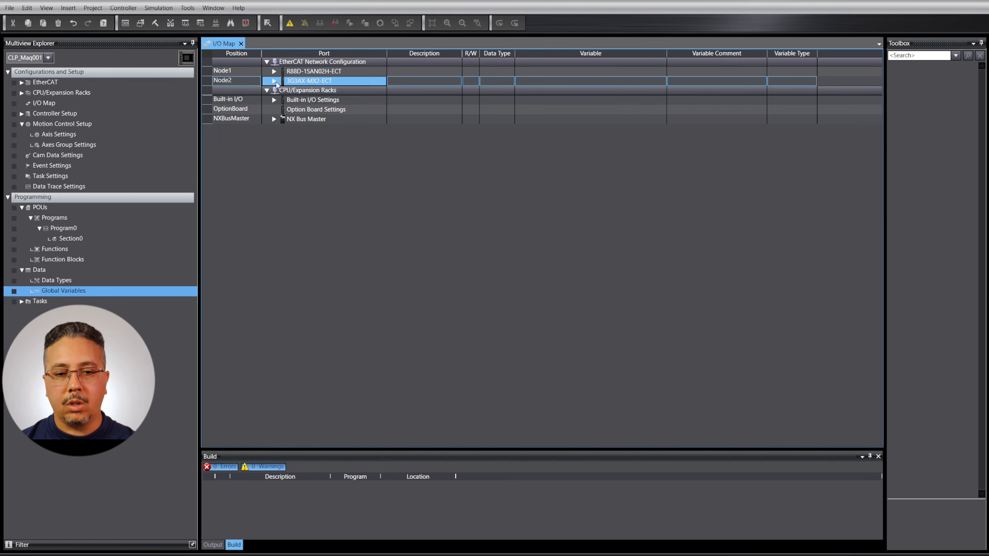
{"action": "left_click", "coordinate": [275, 81]}
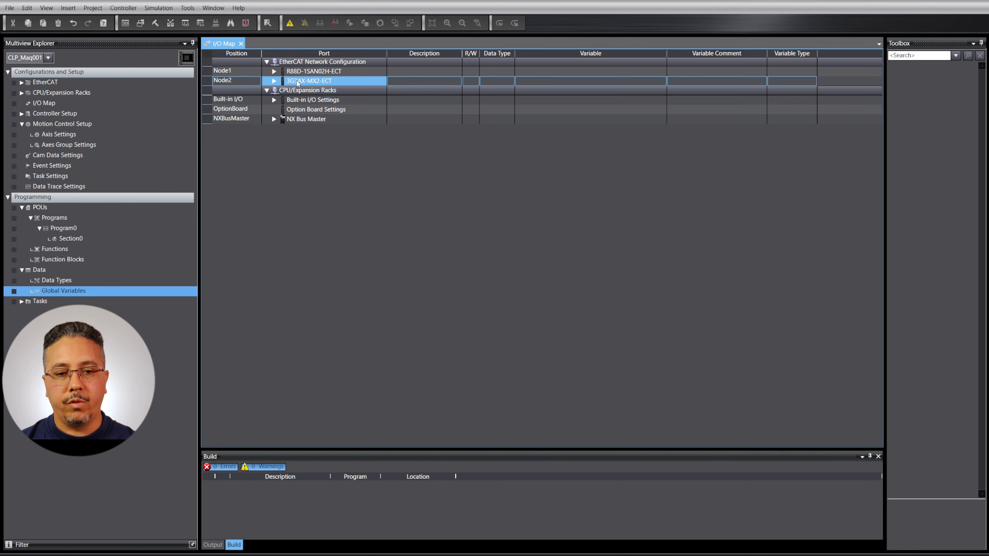
{"action": "right_click", "coordinate": [298, 82]}
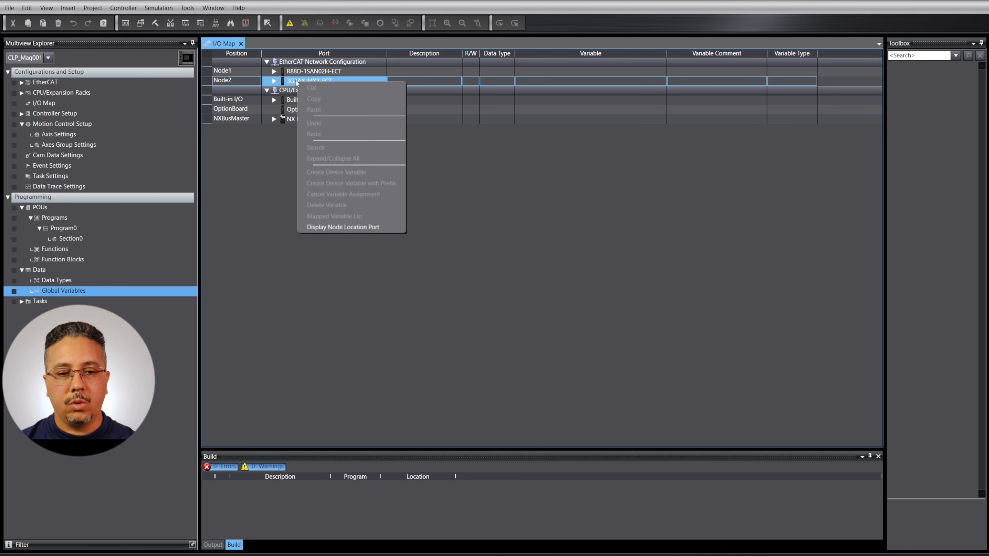
{"action": "key", "text": "Escape"}
{"action": "right_click", "coordinate": [297, 83]}
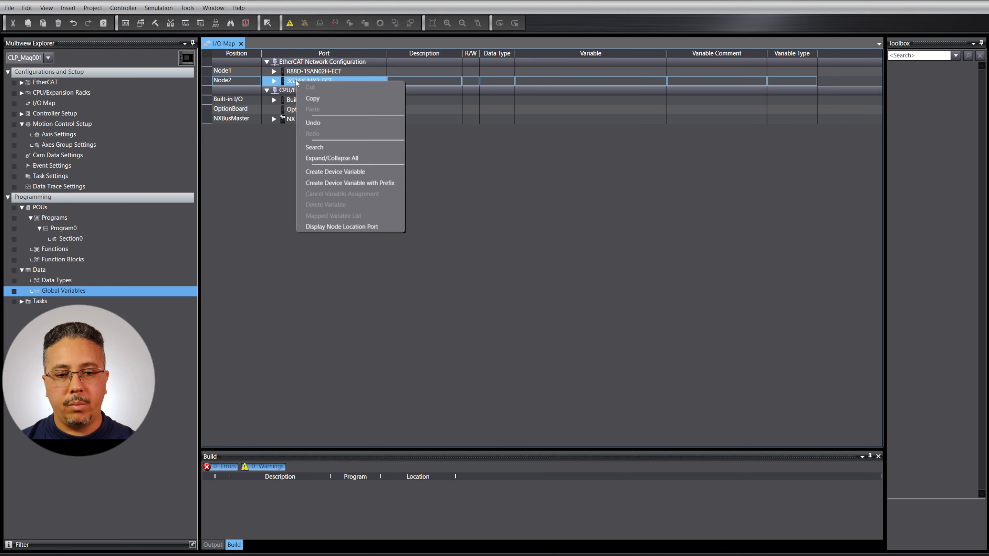
{"action": "left_click", "coordinate": [360, 173]}
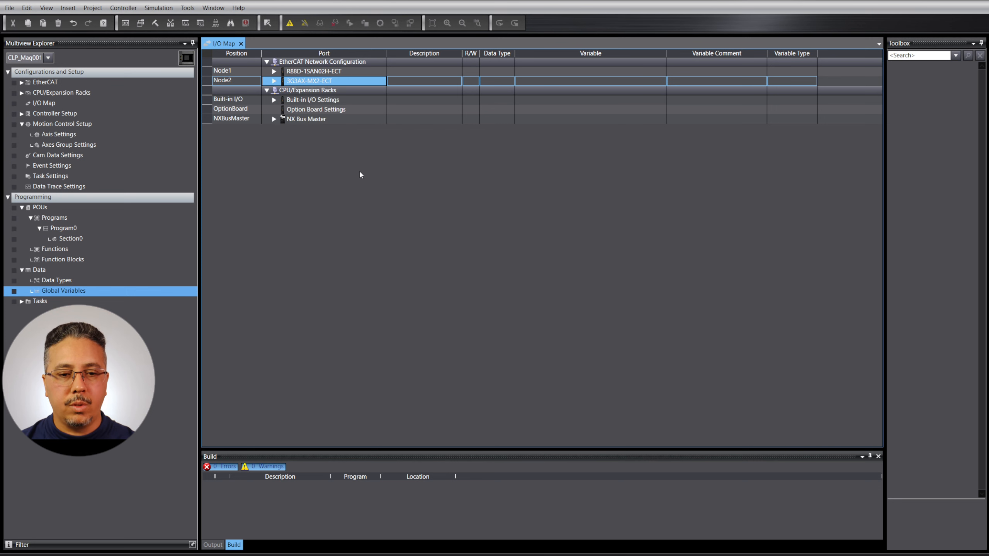
{"action": "left_click", "coordinate": [271, 81]}
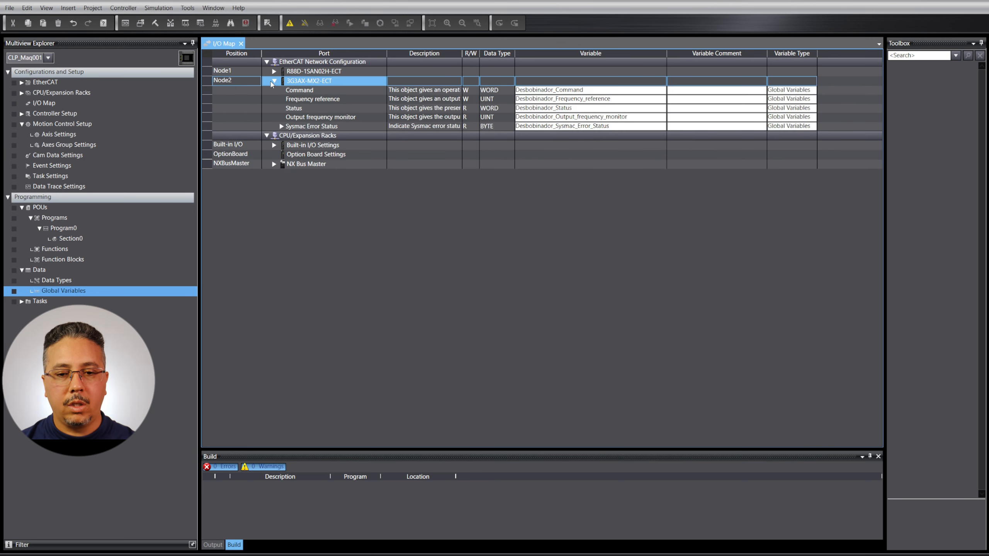
{"action": "left_click", "coordinate": [271, 81]}
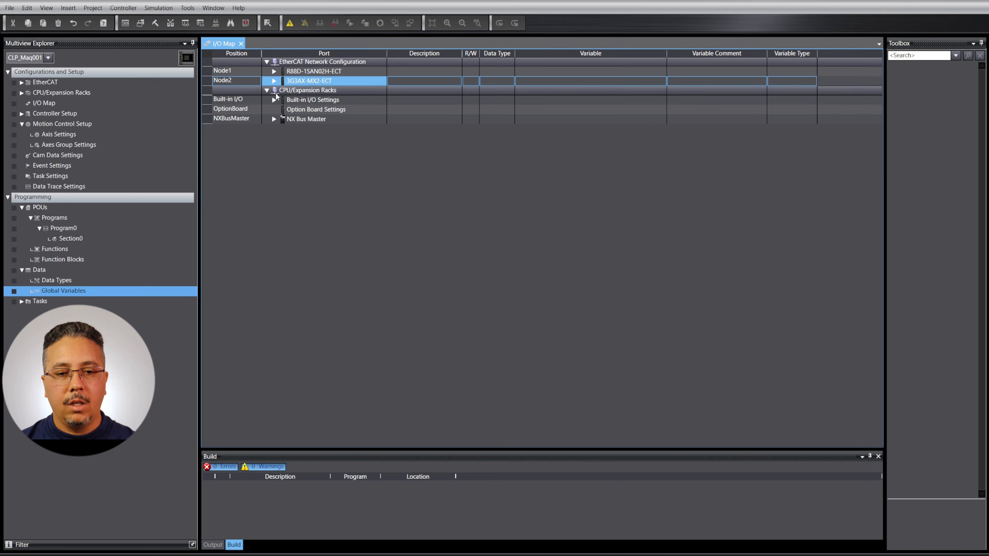
Step: Create device variables for all input and output bits of the Built-in I/O Settings, checking the port list before collapsing it
{"action": "left_click", "coordinate": [244, 101]}
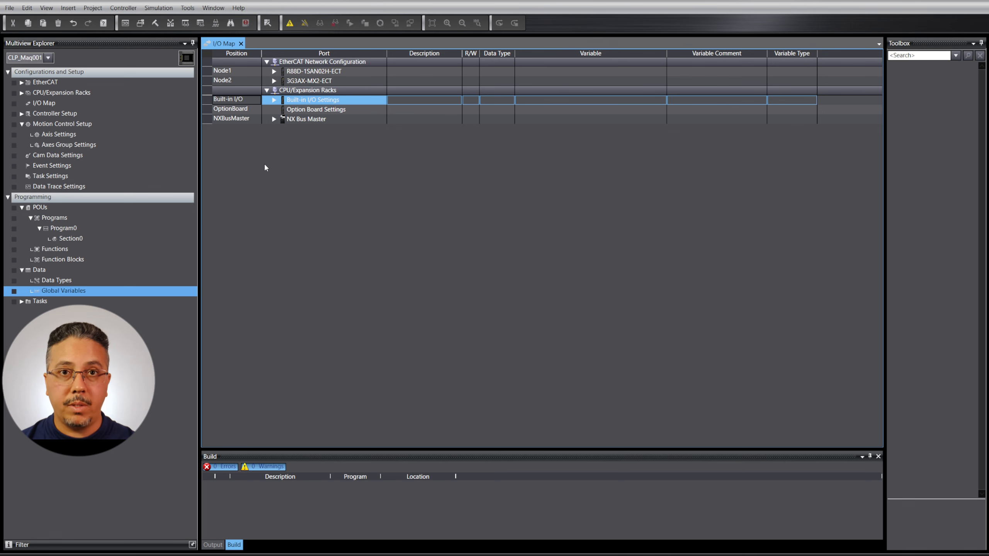
{"action": "left_click", "coordinate": [275, 100]}
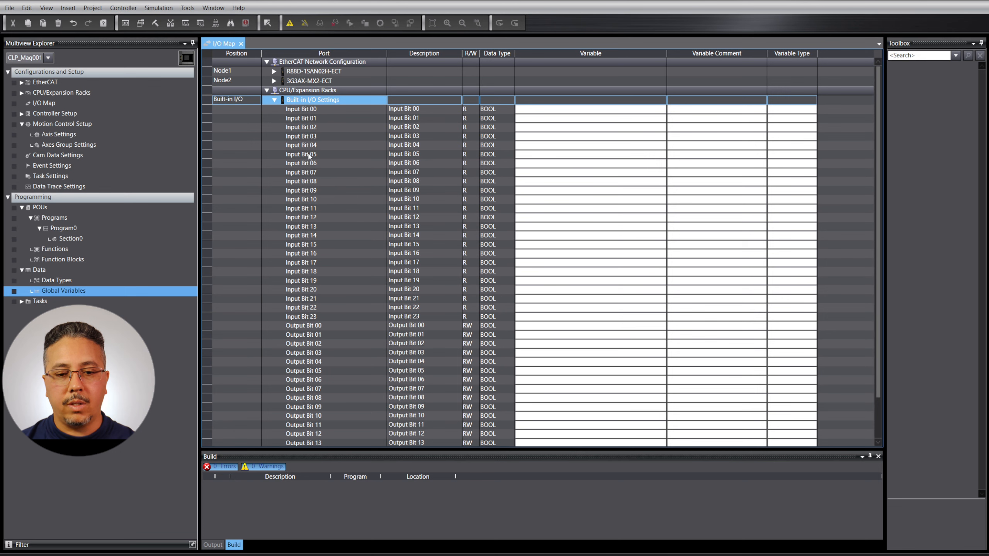
{"action": "left_click", "coordinate": [323, 316]}
{"action": "scroll", "coordinate": [323, 316], "scroll_direction": "down", "scroll_amount": 2}
{"action": "scroll", "coordinate": [324, 316], "scroll_direction": "up", "scroll_amount": 2}
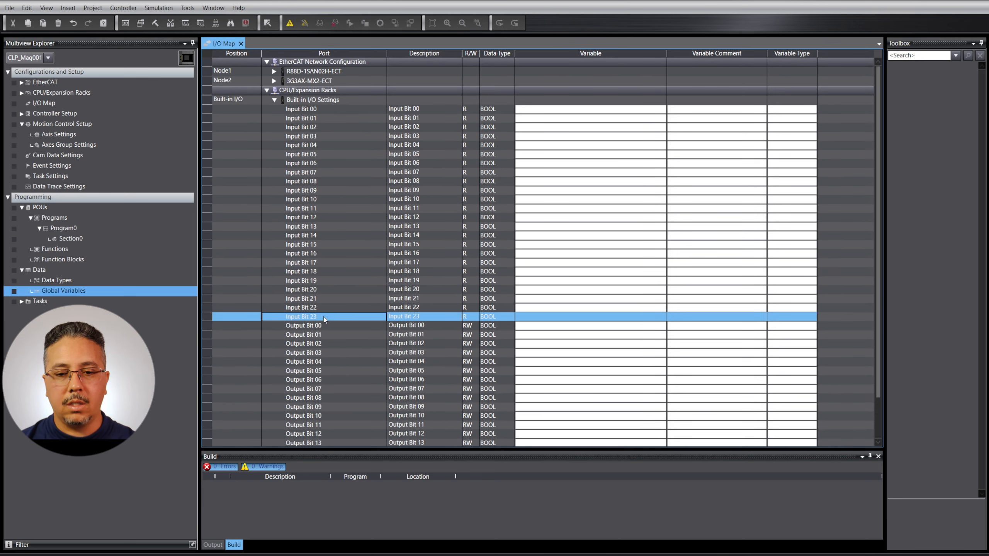
{"action": "left_click", "coordinate": [624, 189]}
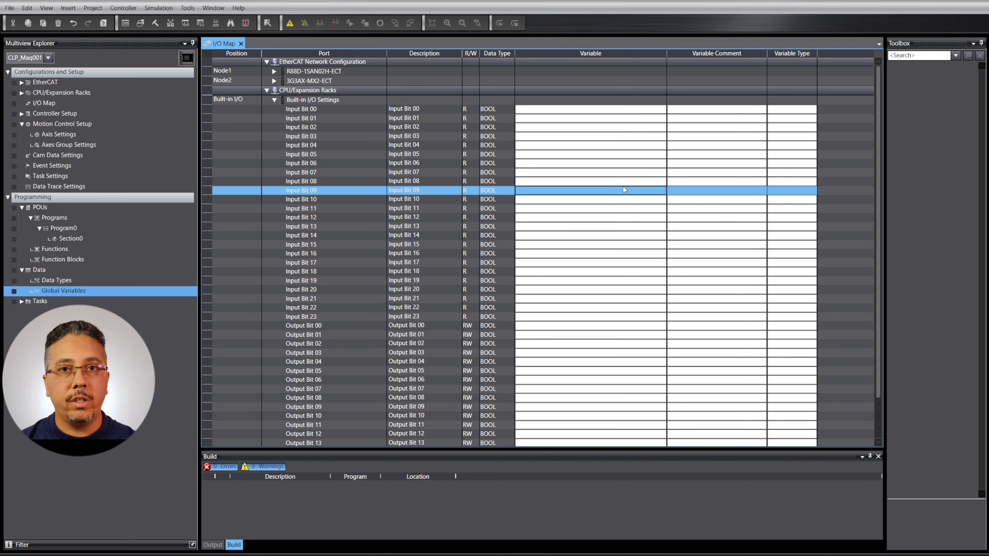
{"action": "left_click", "coordinate": [303, 100]}
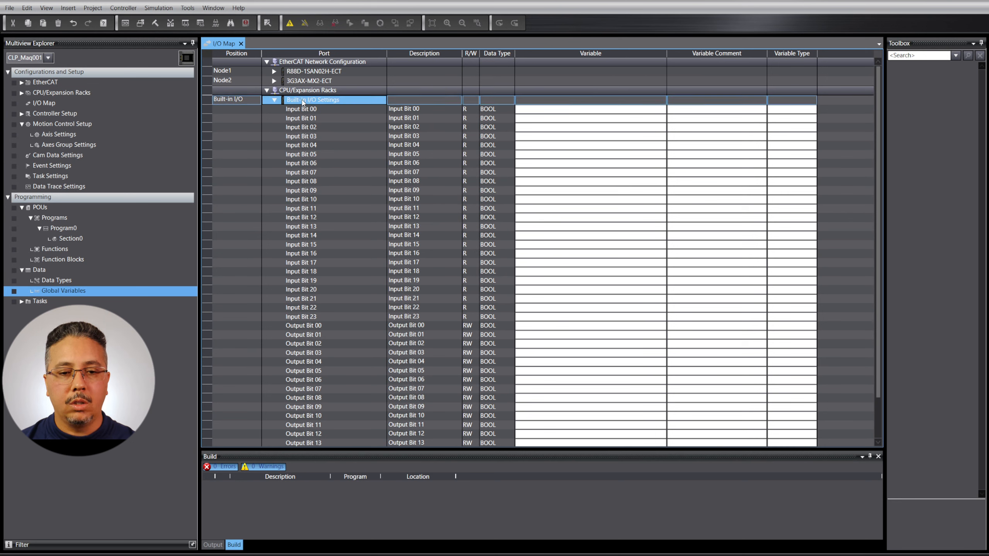
{"action": "right_click", "coordinate": [303, 100]}
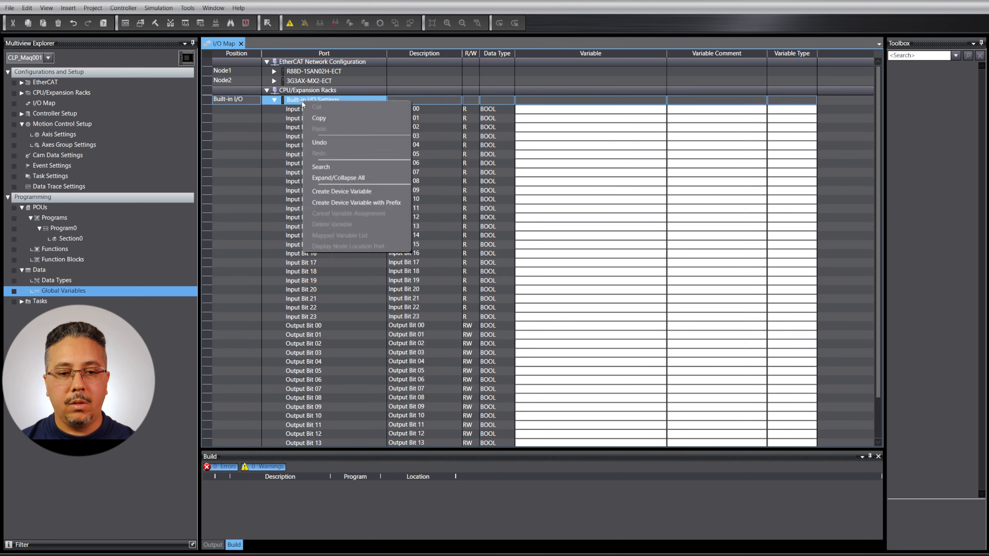
{"action": "left_click", "coordinate": [327, 191]}
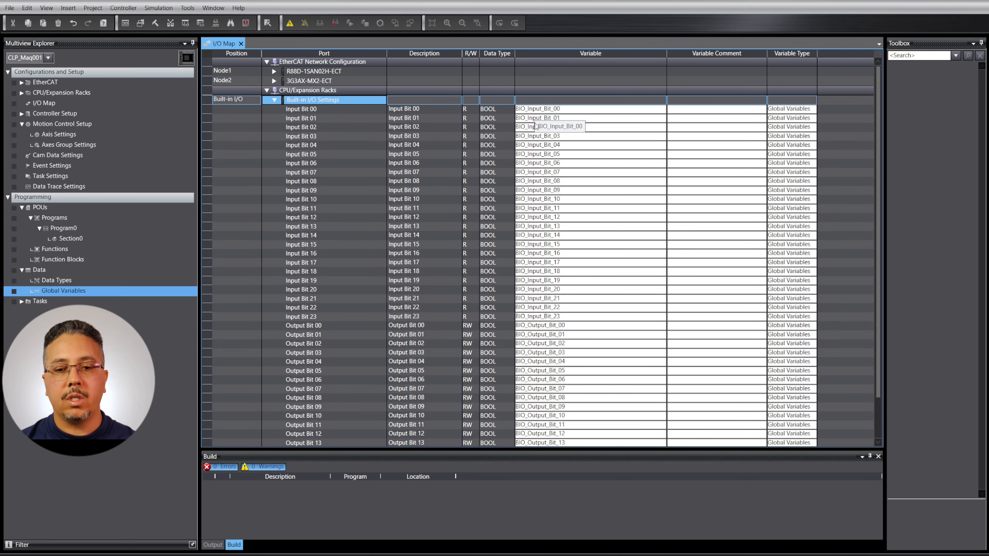
{"action": "left_click", "coordinate": [274, 100]}
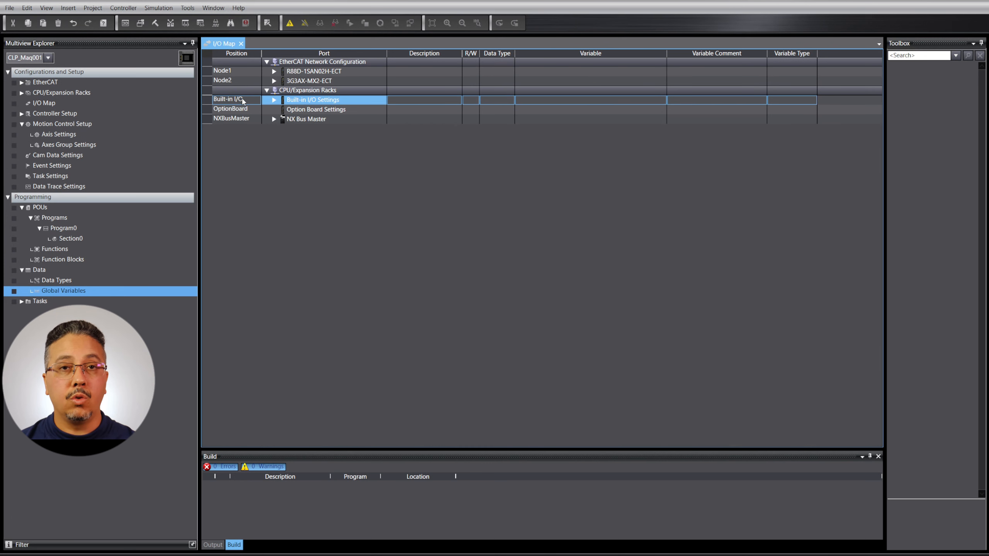
Step: Examine the board models offered in the Option Board Settings and the variable commands available for the option board in the I/O Map
{"action": "left_click", "coordinate": [243, 110]}
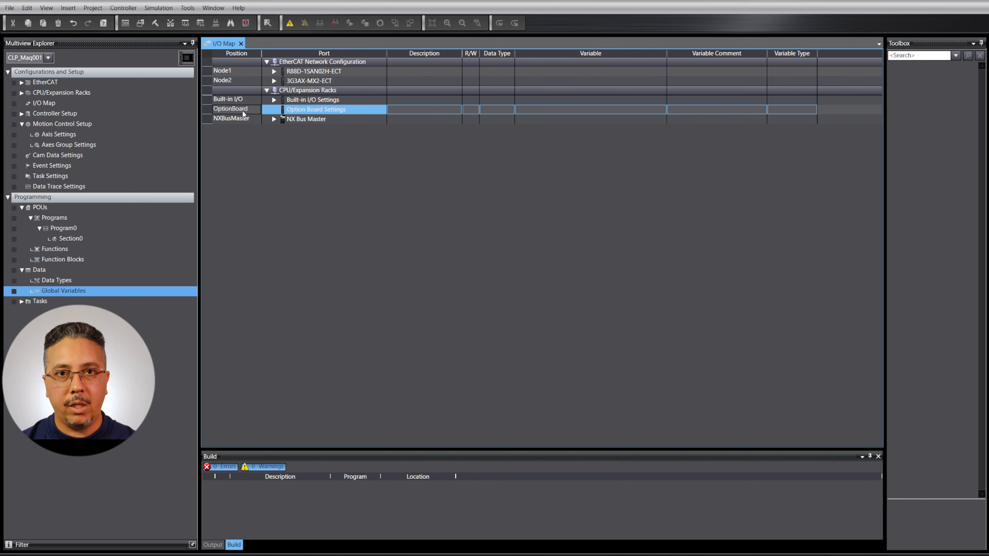
{"action": "left_click", "coordinate": [21, 113]}
{"action": "left_click", "coordinate": [89, 155]}
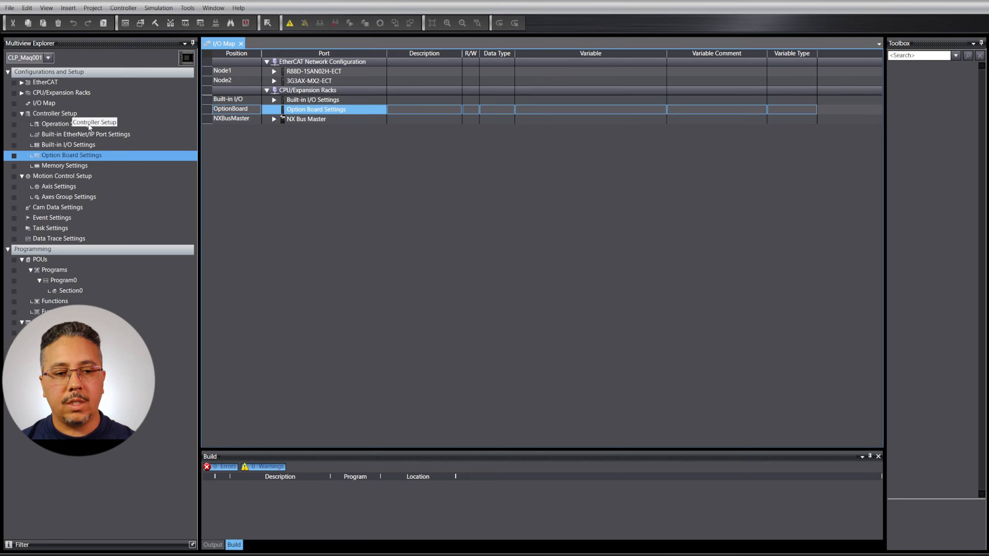
{"action": "double_click", "coordinate": [102, 155]}
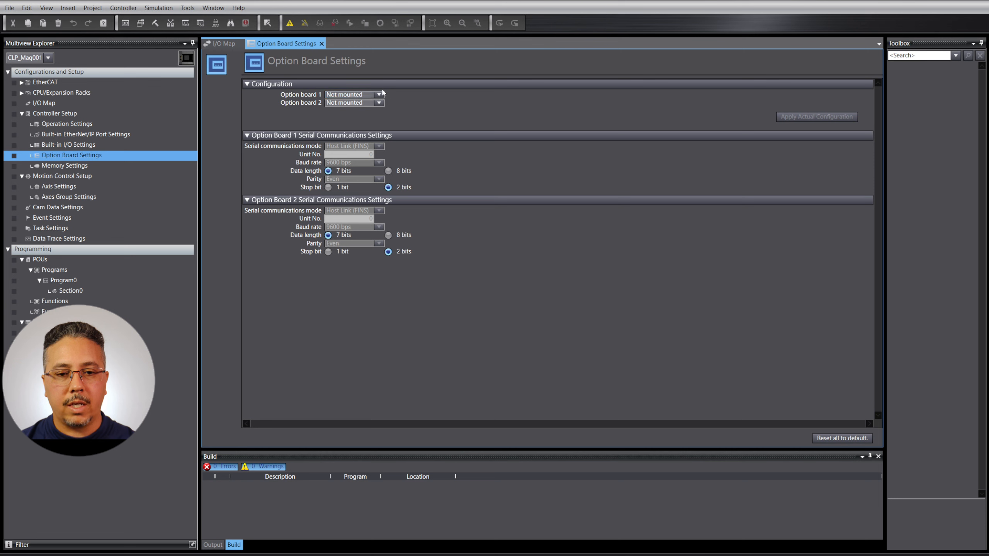
{"action": "left_click", "coordinate": [379, 95]}
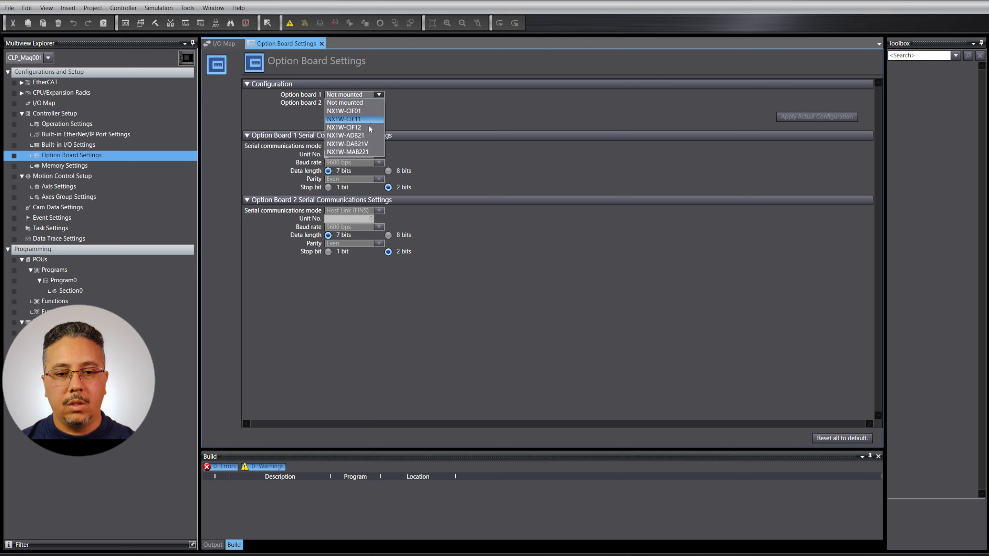
{"action": "left_click", "coordinate": [398, 110]}
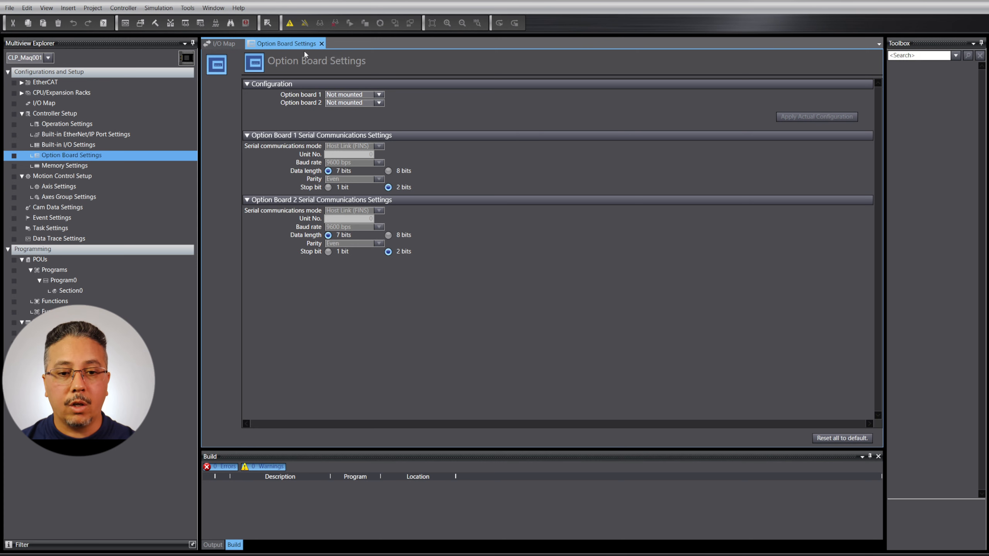
{"action": "left_click", "coordinate": [322, 44]}
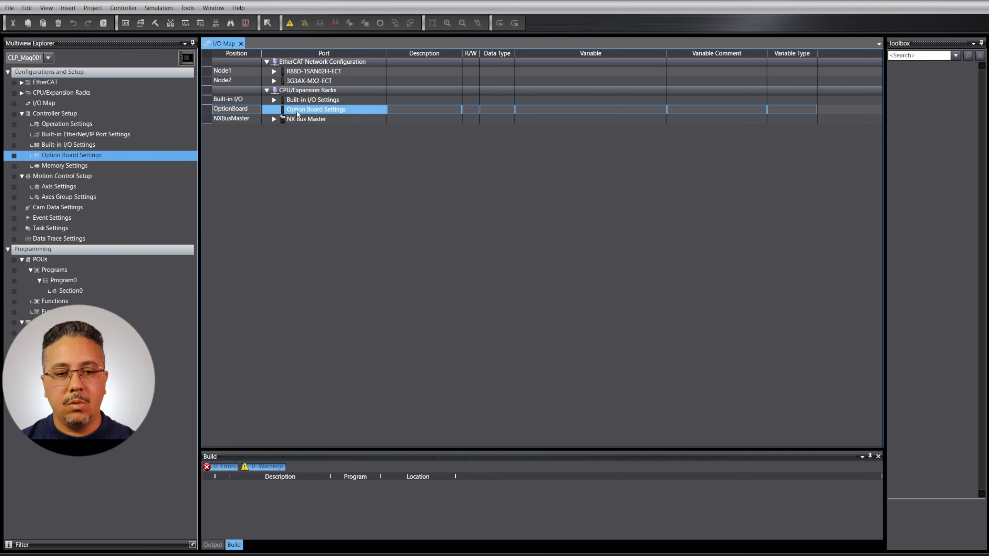
{"action": "right_click", "coordinate": [298, 112]}
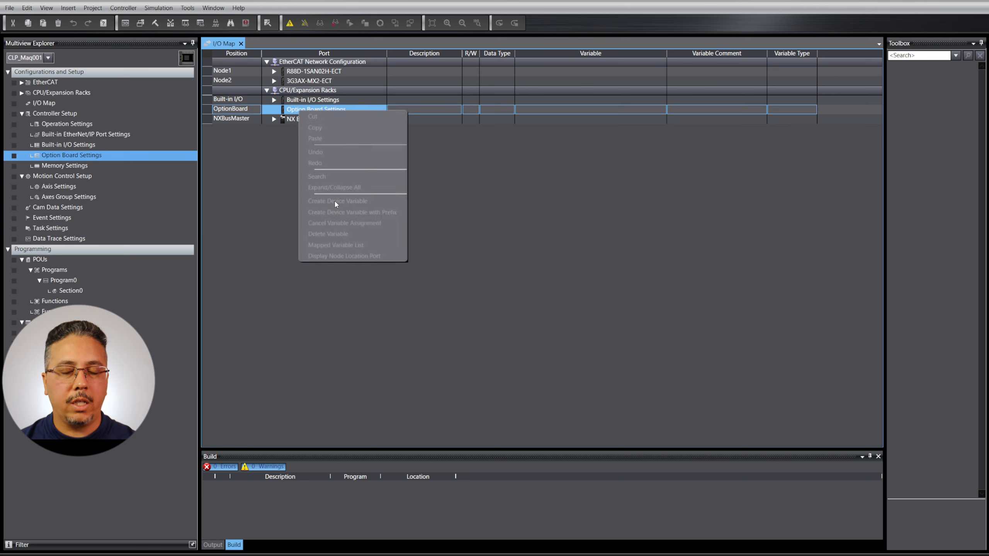
{"action": "left_click", "coordinate": [264, 194]}
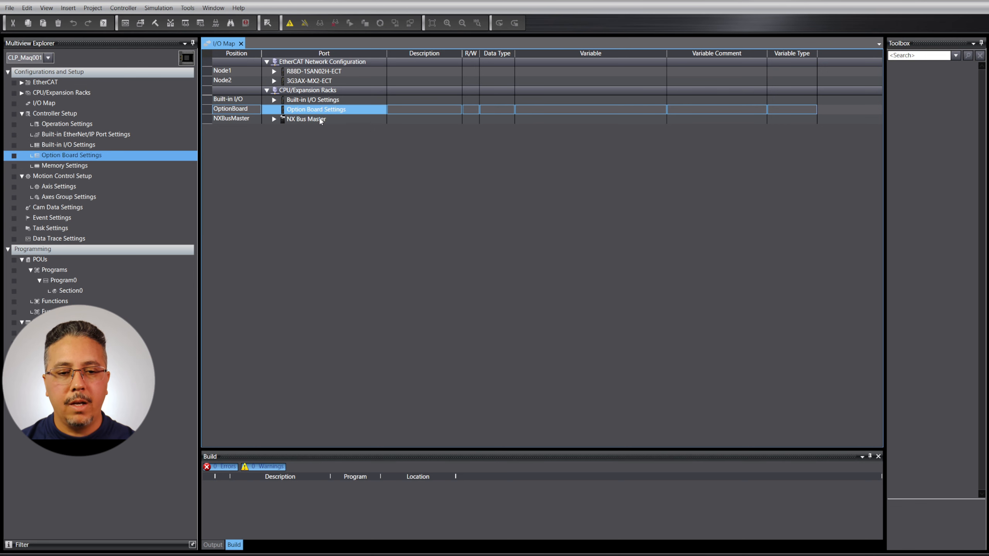
Step: Examine the CPU rack entries in the I/O Map and the individual input bits of the NX-ID5442 unit under NX Bus Master
{"action": "left_click", "coordinate": [320, 121]}
{"action": "left_click", "coordinate": [242, 100]}
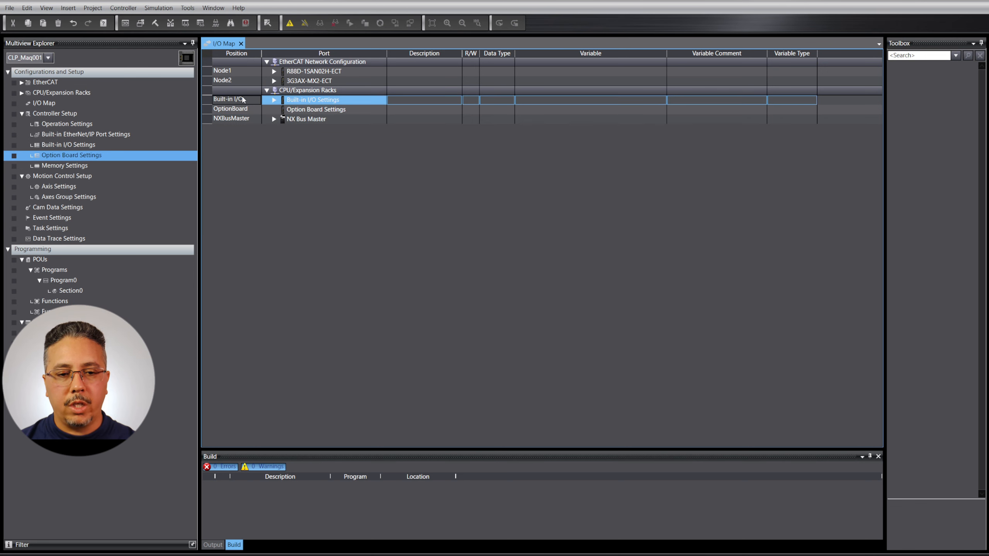
{"action": "left_click", "coordinate": [241, 111]}
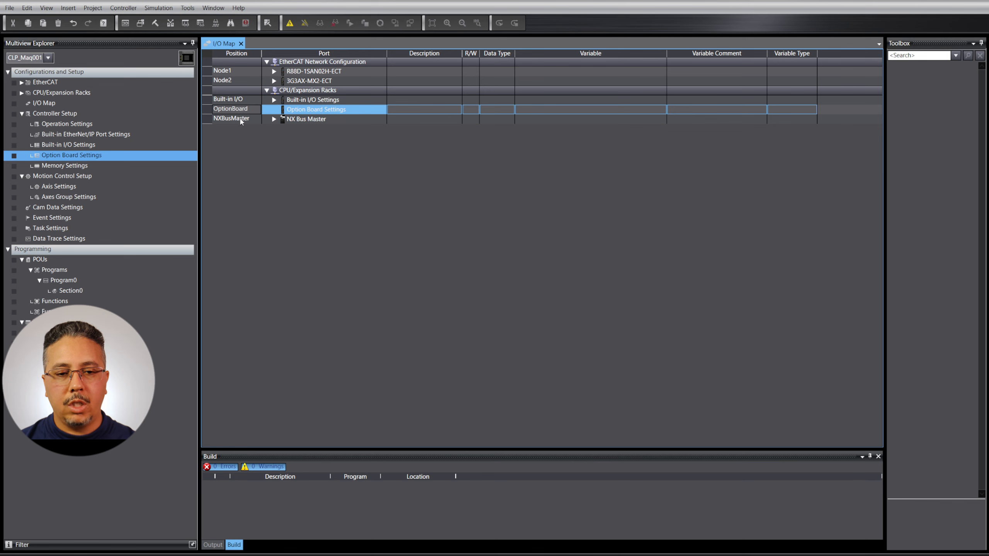
{"action": "left_click", "coordinate": [242, 121]}
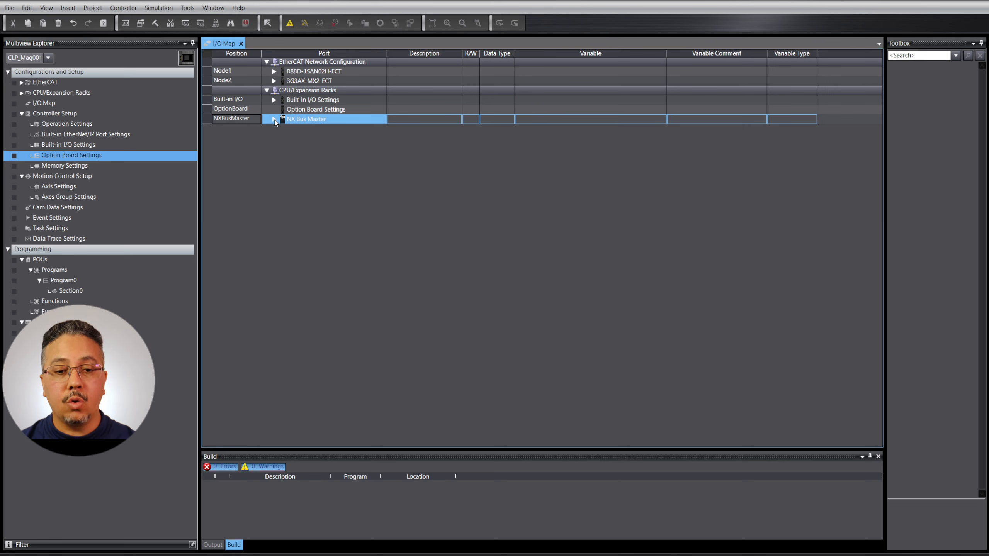
{"action": "left_click", "coordinate": [274, 120]}
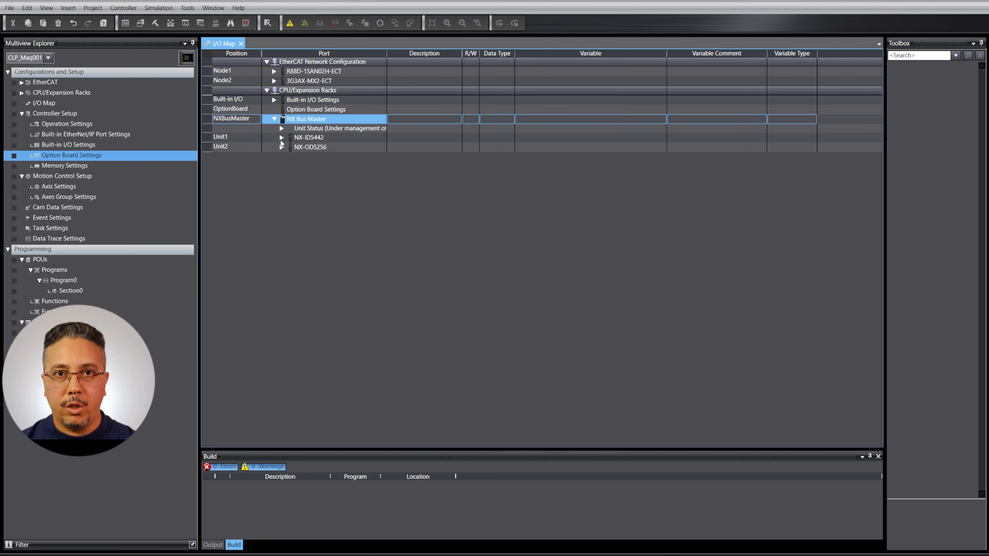
{"action": "left_click", "coordinate": [308, 137]}
{"action": "left_click", "coordinate": [282, 138]}
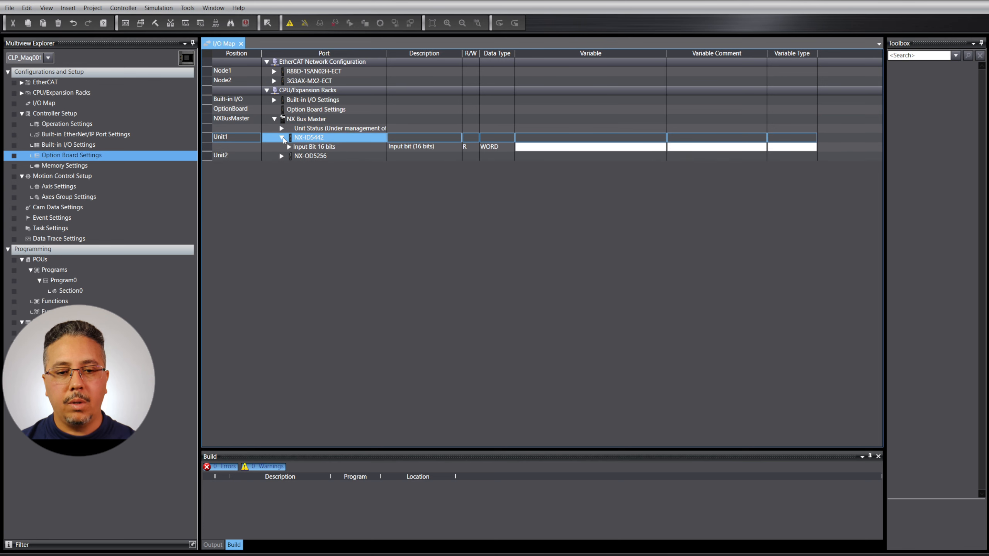
{"action": "left_click", "coordinate": [289, 147]}
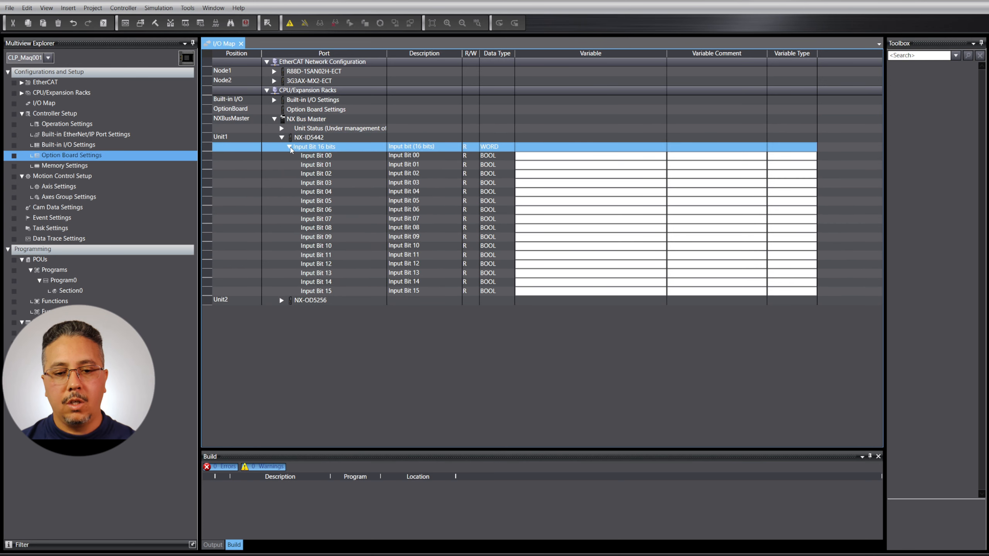
{"action": "left_click", "coordinate": [289, 148]}
Step: Examine the individual output bits of the NX-OD5256 unit on Unit2 and collapse the NX Bus Master tree
{"action": "left_click", "coordinate": [281, 156]}
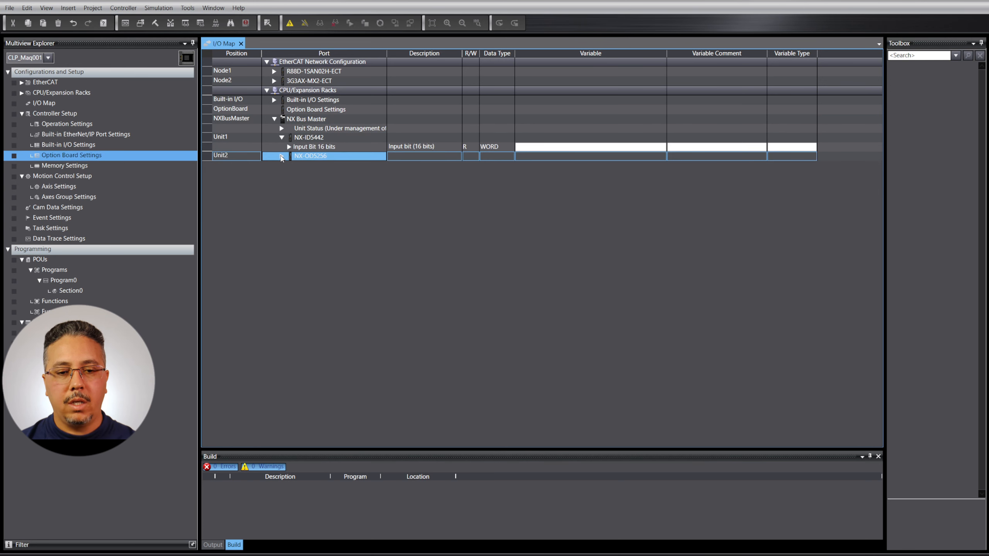
{"action": "left_click", "coordinate": [290, 166]}
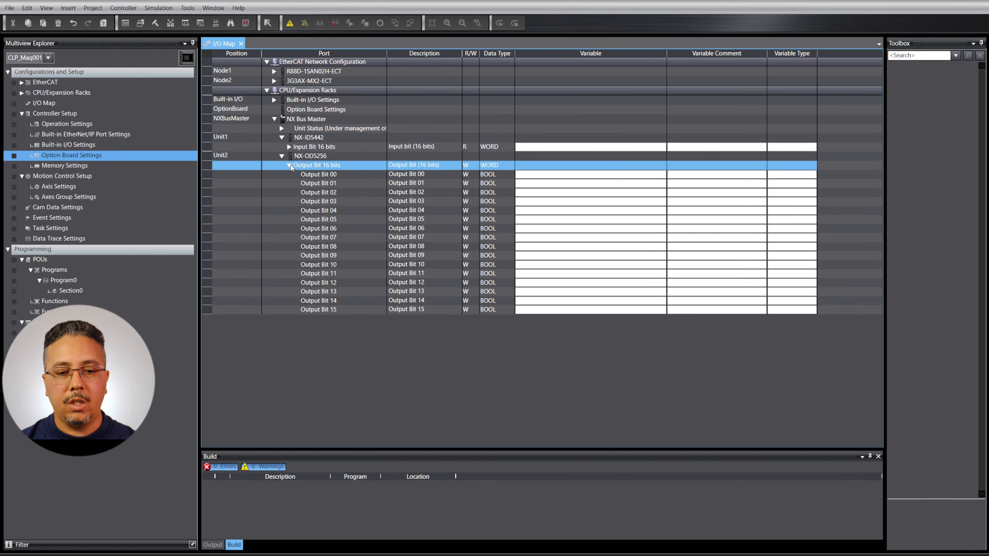
{"action": "left_click", "coordinate": [290, 165]}
{"action": "left_click", "coordinate": [282, 156]}
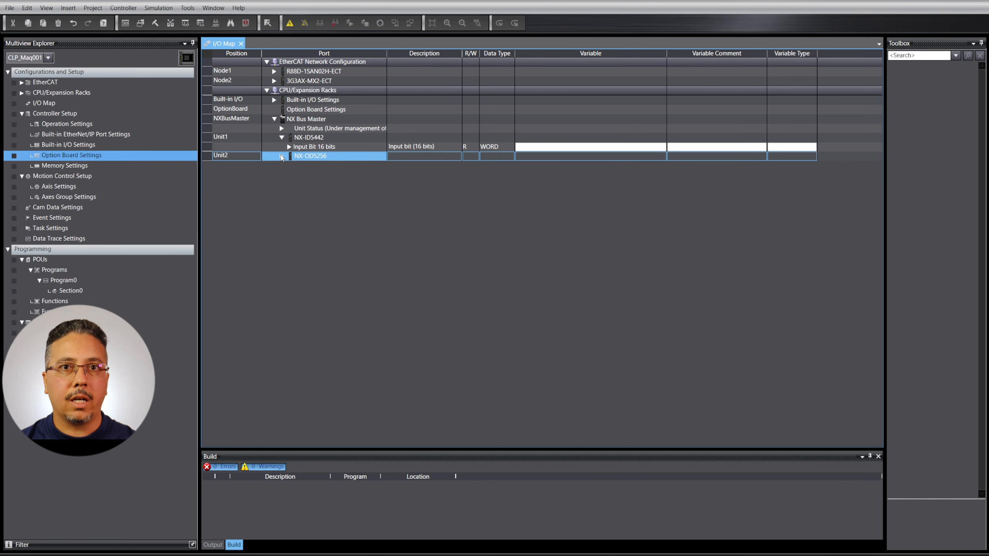
{"action": "left_click", "coordinate": [282, 138]}
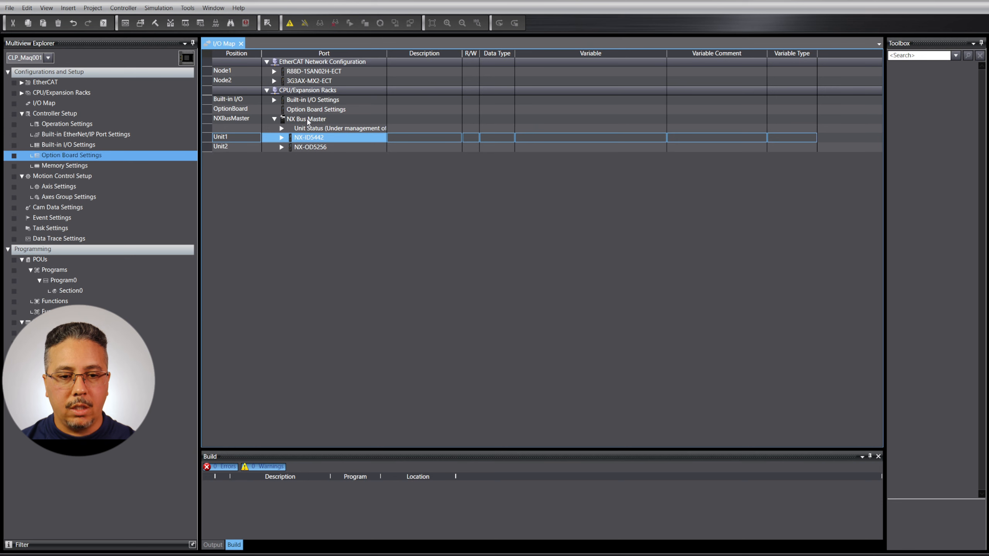
{"action": "left_click", "coordinate": [275, 119]}
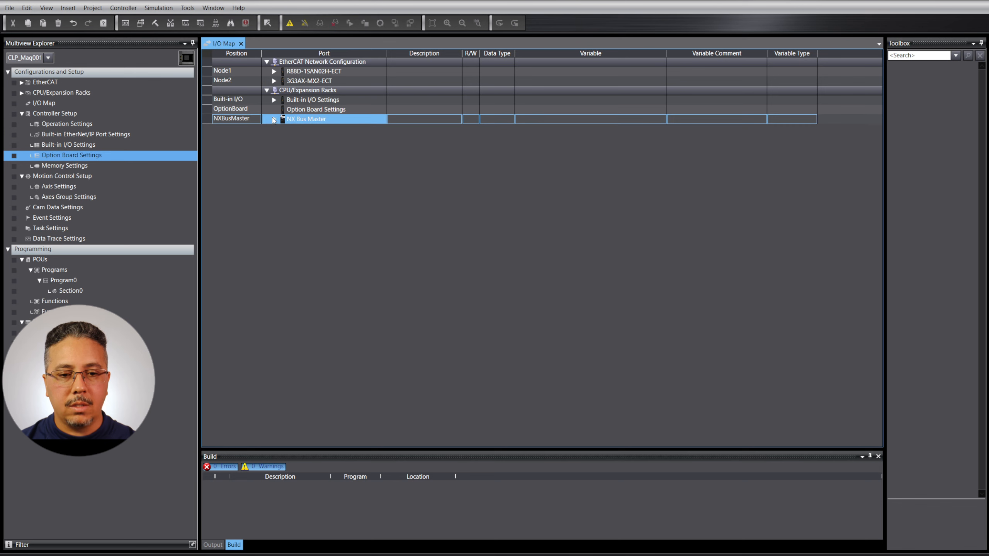
Step: Create device variables for all ports of the NX Bus Master, checking its unit list before collapsing it
{"action": "right_click", "coordinate": [300, 123]}
{"action": "key", "text": "Escape"}
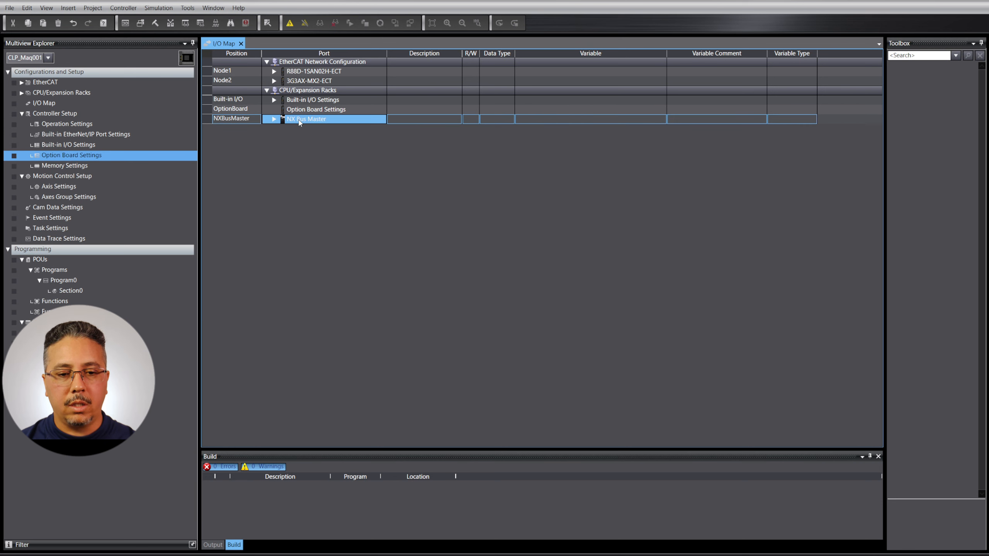
{"action": "right_click", "coordinate": [300, 123]}
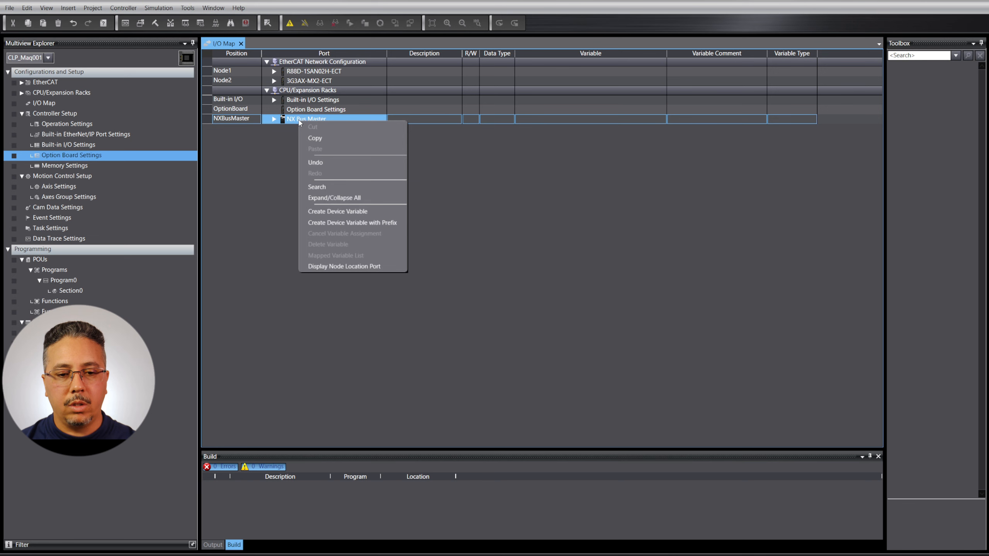
{"action": "left_click", "coordinate": [372, 216]}
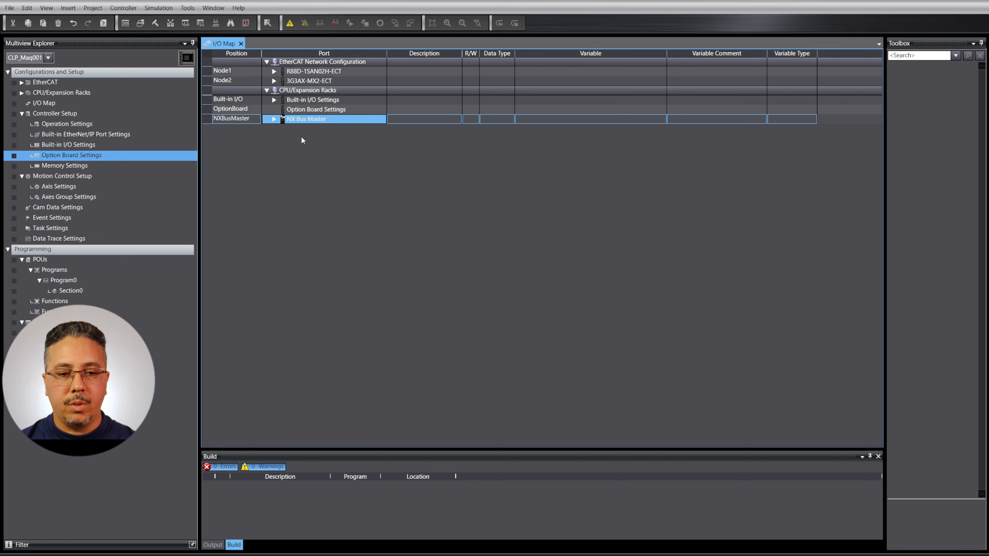
{"action": "left_click", "coordinate": [274, 119]}
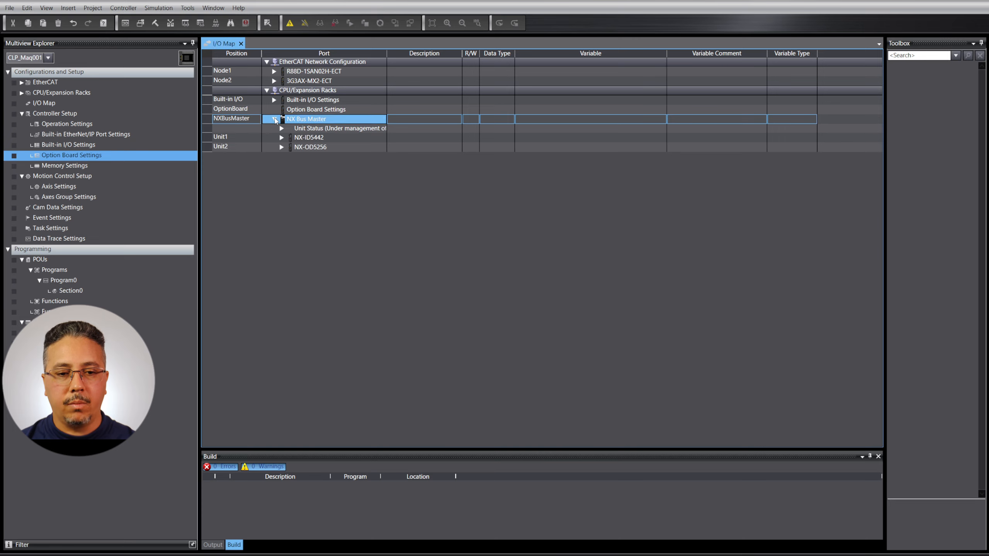
{"action": "left_click", "coordinate": [274, 119]}
Step: Go to the project's Global Variables
{"action": "left_click", "coordinate": [62, 344]}
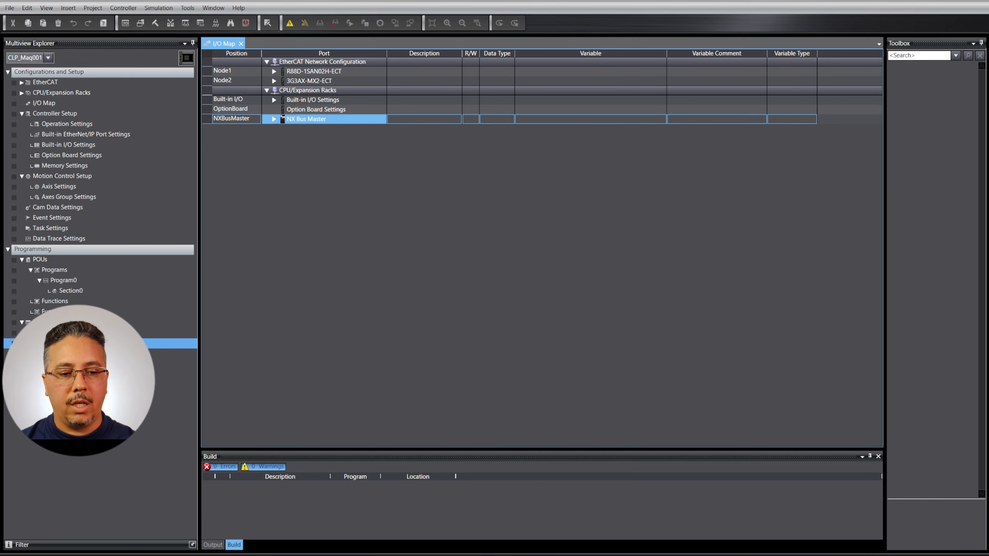